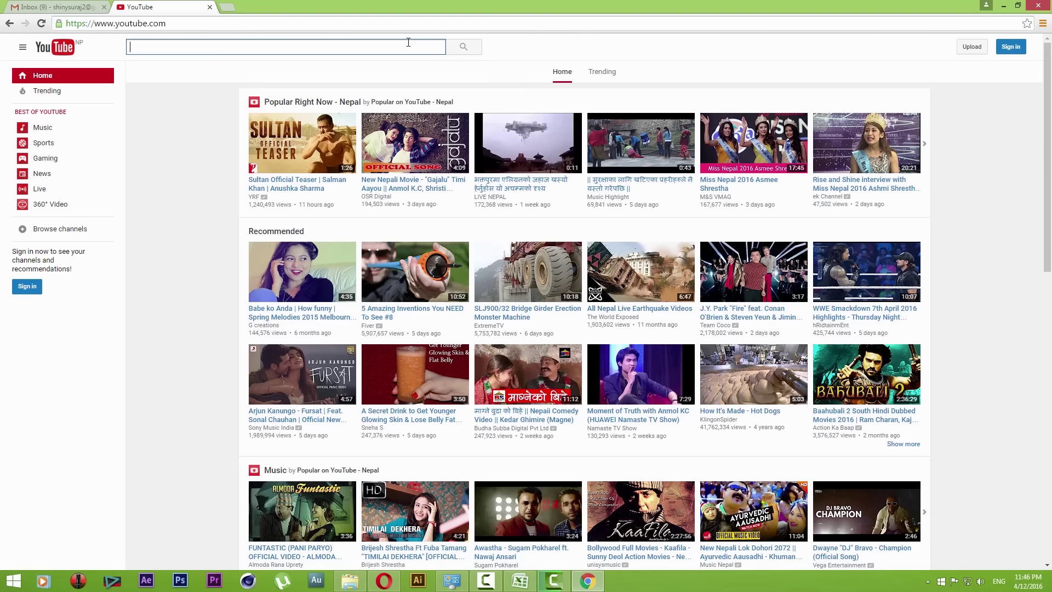
# Check the Gmail inbox that is already logged in and sign in to YouTube with the same Google account
pyautogui.click(46, 7)
pyautogui.click(155, 11)
pyautogui.click(58, 7)
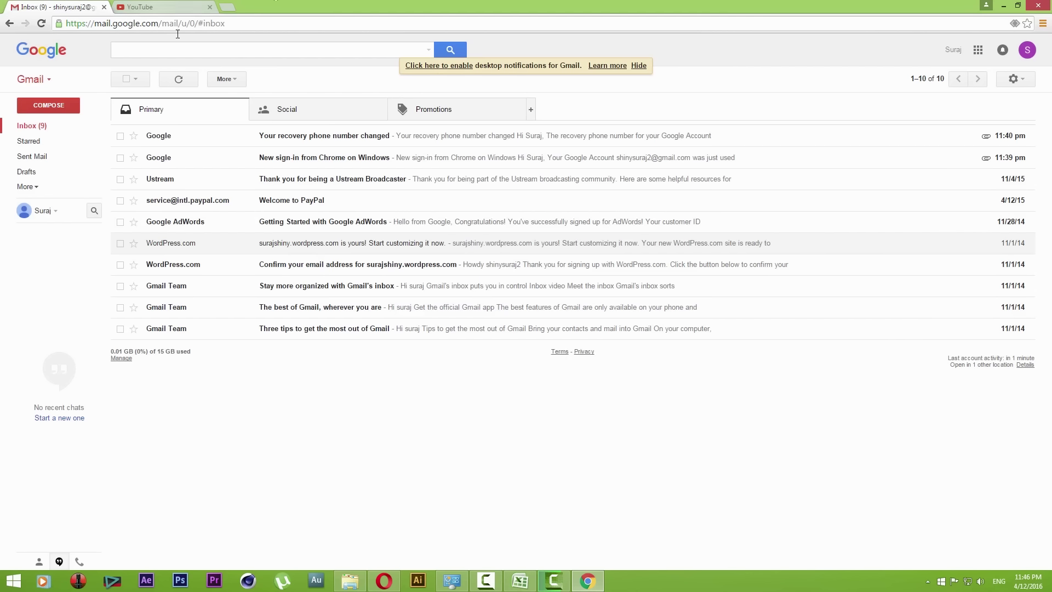
pyautogui.click(168, 12)
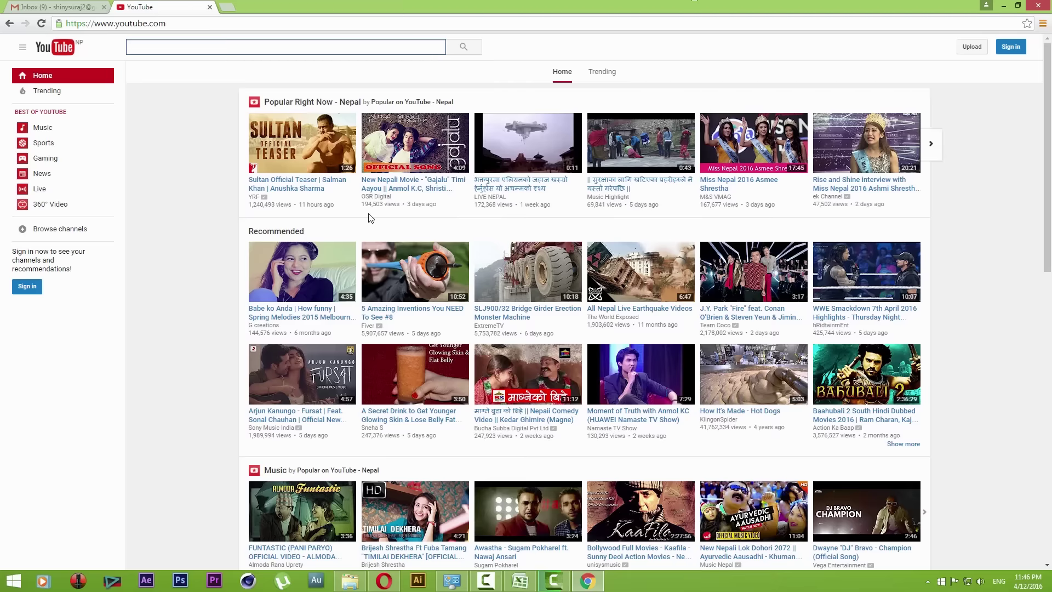
pyautogui.click(1010, 48)
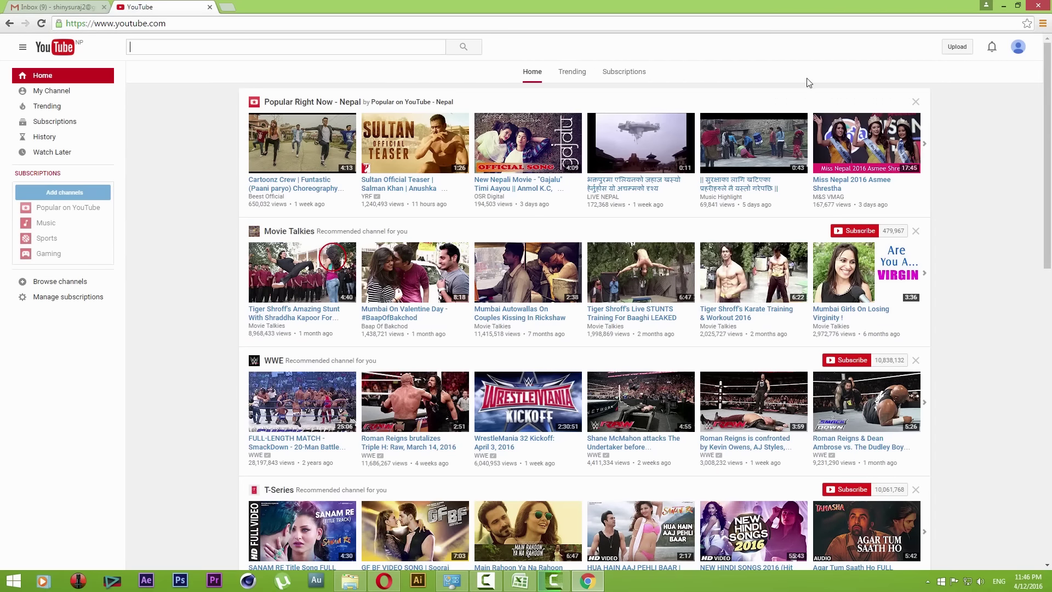
# Open Creator Studio and examine the account's channel status and features before a channel exists
pyautogui.click(1014, 52)
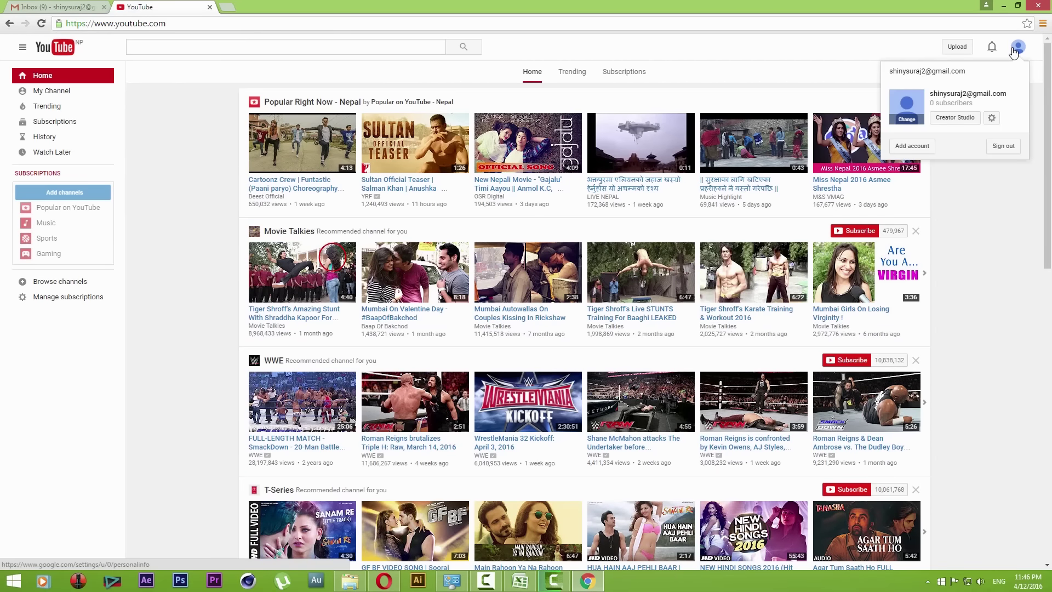
pyautogui.click(956, 118)
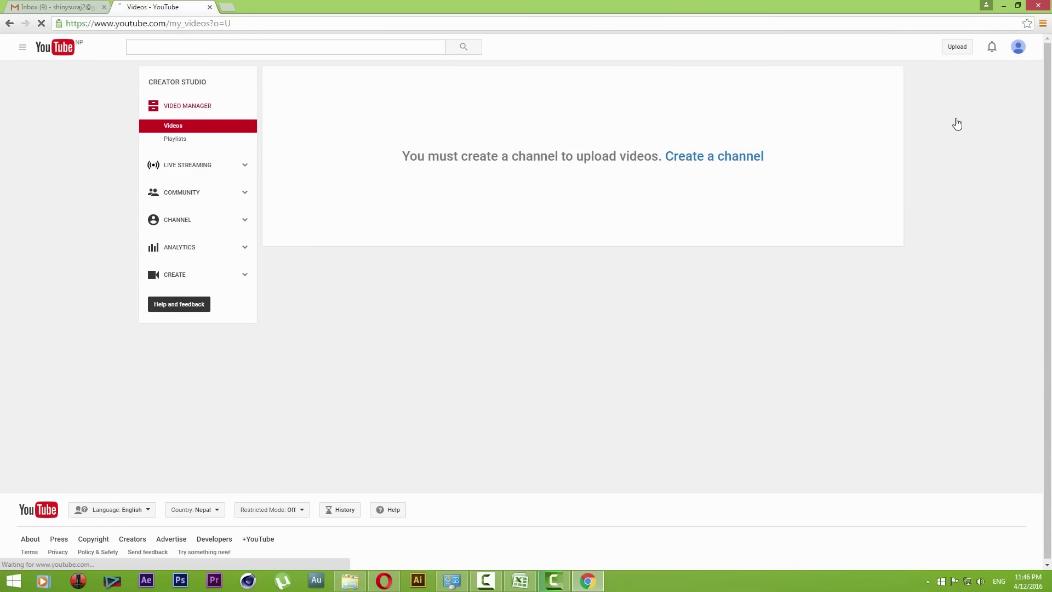
pyautogui.click(188, 220)
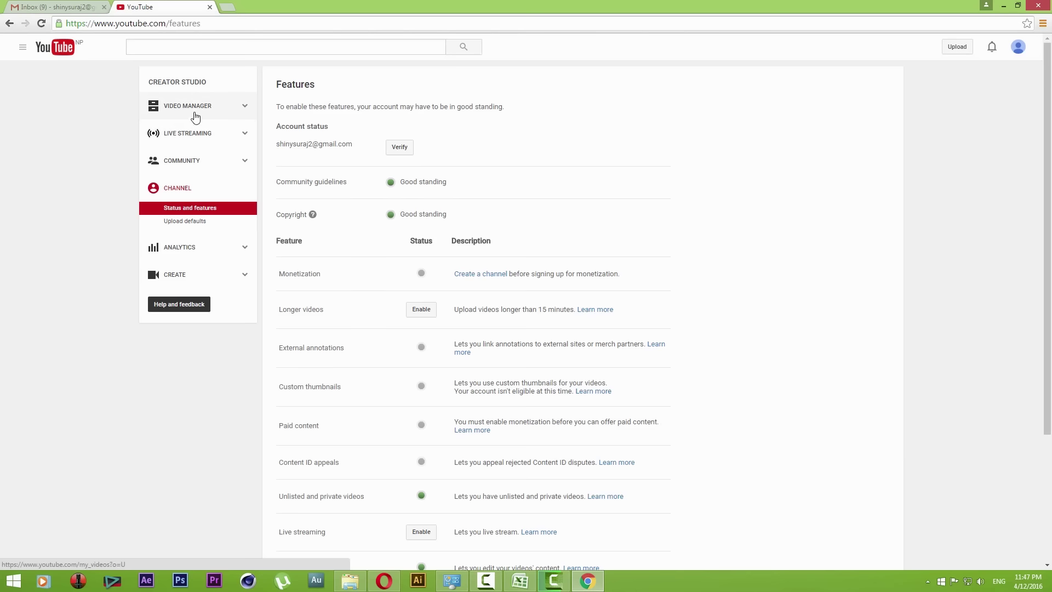
# Create a YouTube channel from Creator Studio's video page, keeping the account holder's prefilled first and last name
pyautogui.click(1018, 49)
pyautogui.click(966, 120)
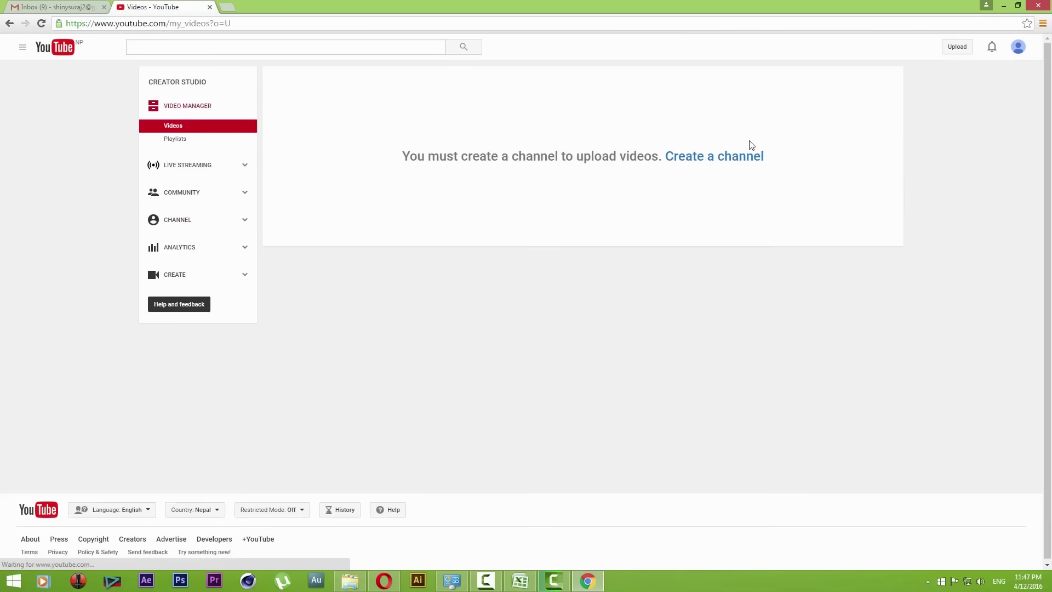
pyautogui.click(716, 160)
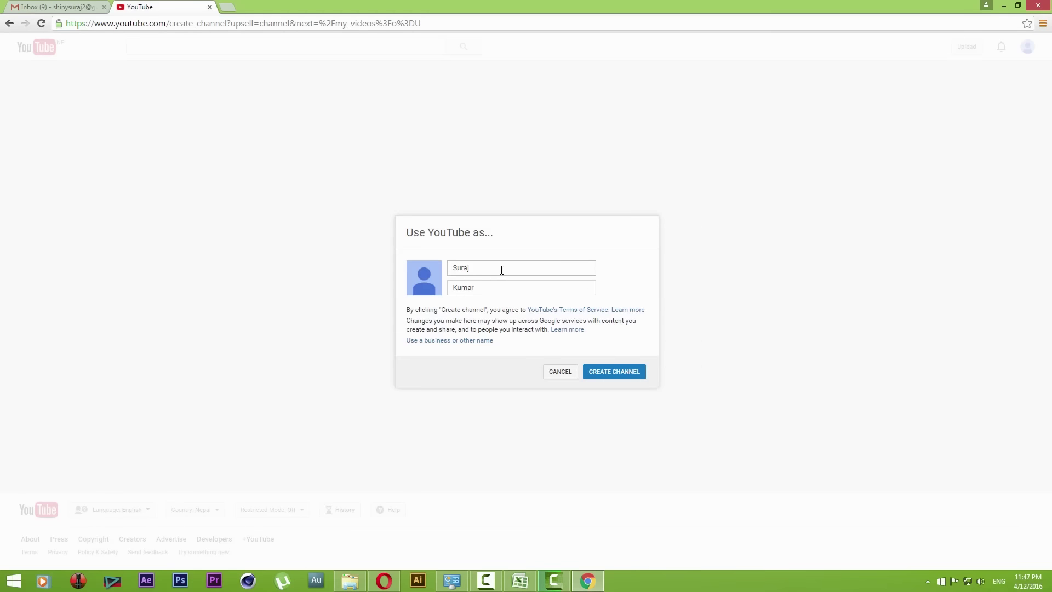
pyautogui.click(609, 371)
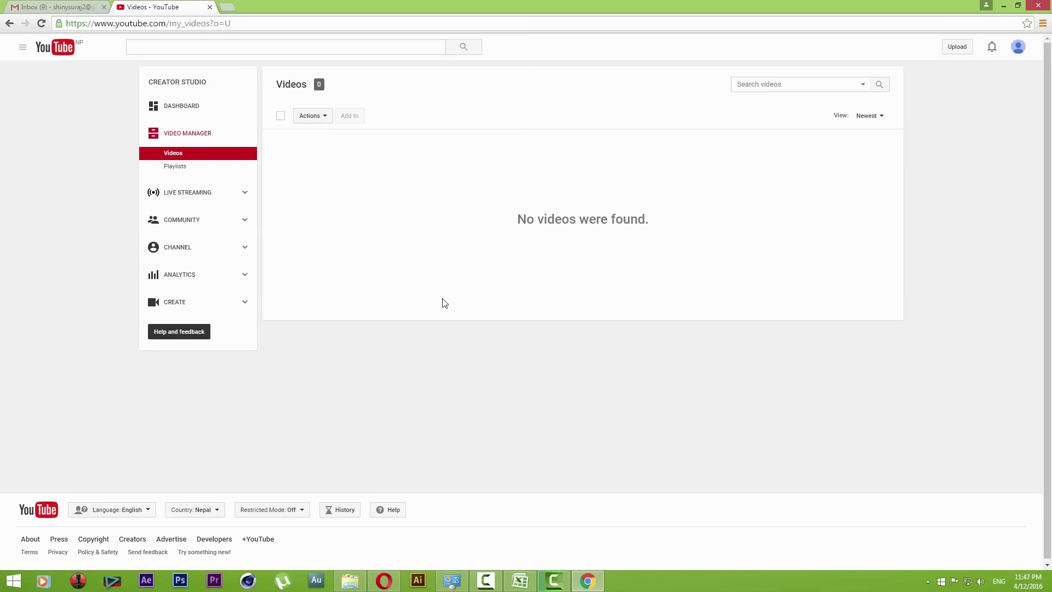
# Switch to Opera to view the other channel's video list in Video Manager, and return to Chrome
pyautogui.click(385, 580)
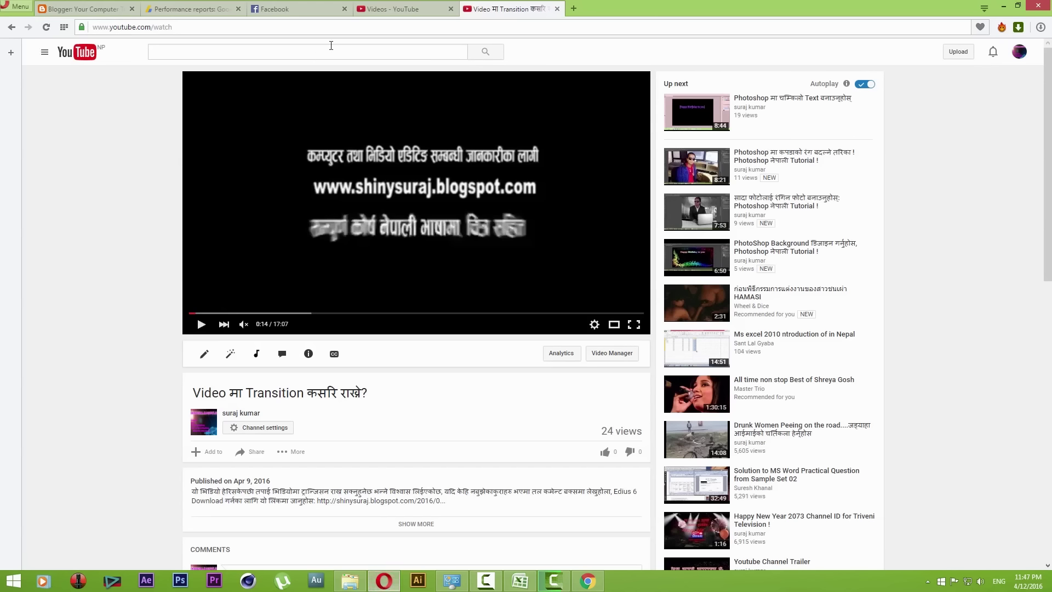
pyautogui.click(420, 12)
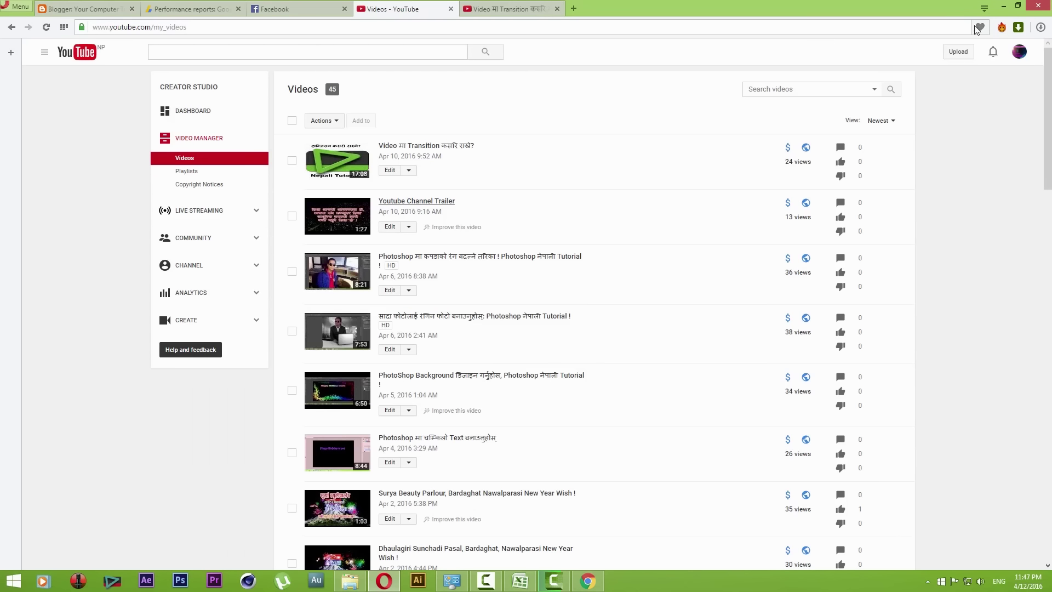
pyautogui.click(1002, 6)
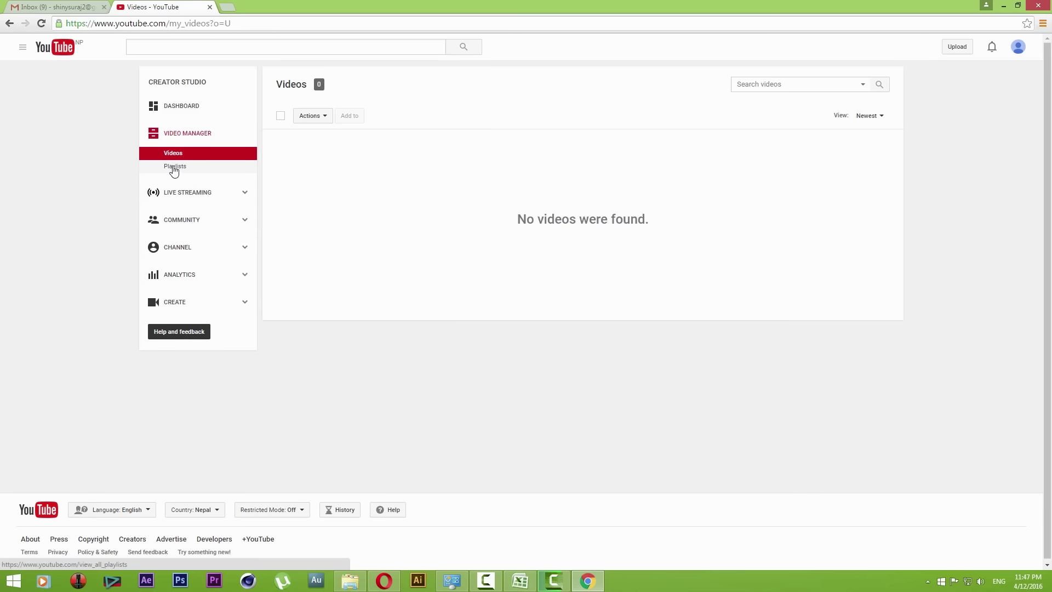
# Review the new channel's status and features, including the Monetization entry
pyautogui.click(179, 252)
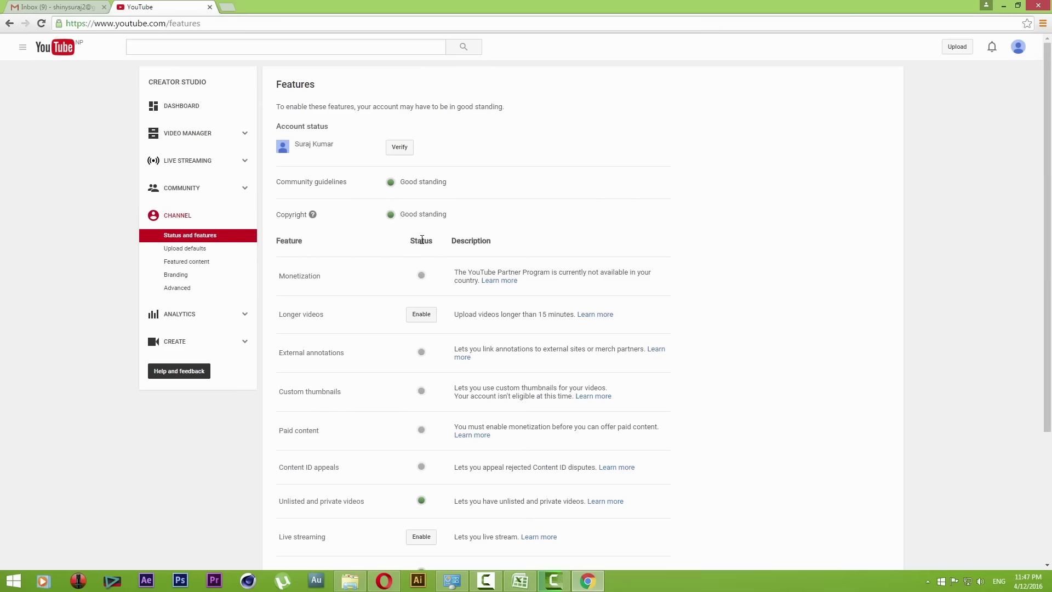
pyautogui.scroll(-2, 422, 239)
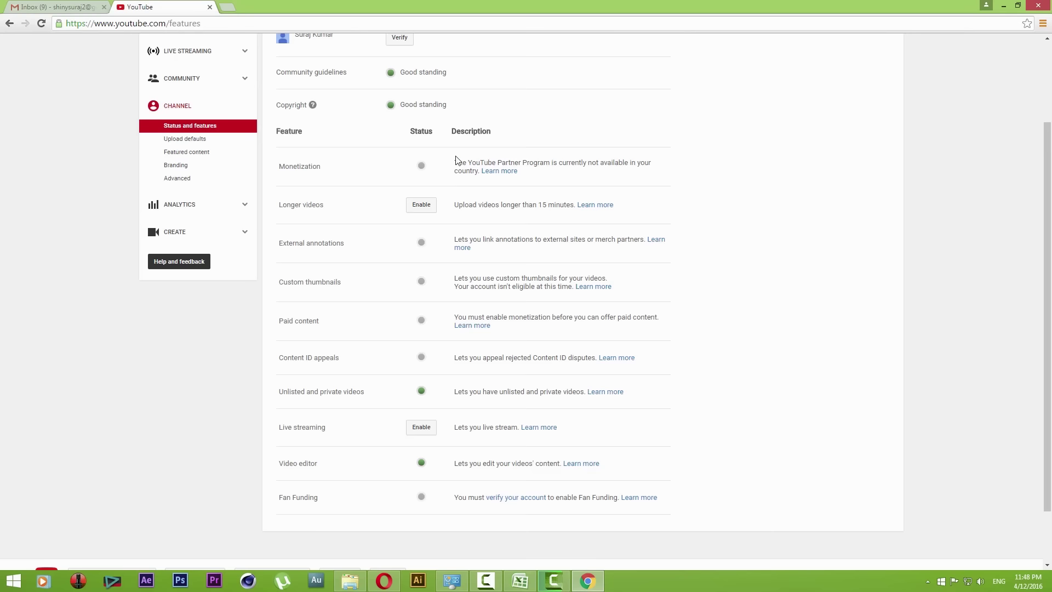
pyautogui.scroll(3, 471, 204)
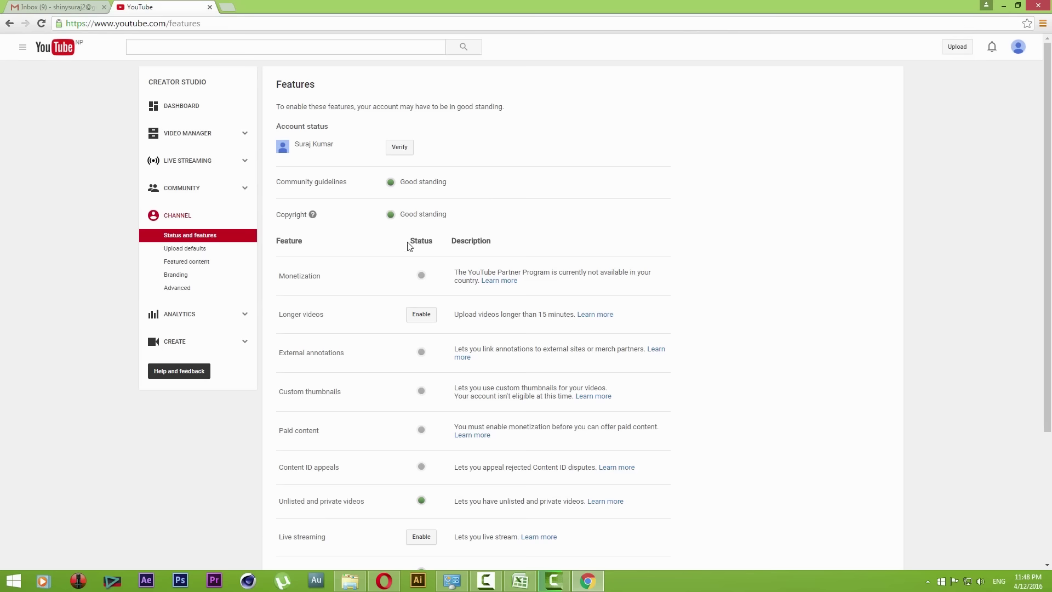
# Look through the YouTube account settings, including Privacy, Connected TVs, Notifications, Overview and the advanced account information
pyautogui.click(1017, 47)
pyautogui.click(991, 119)
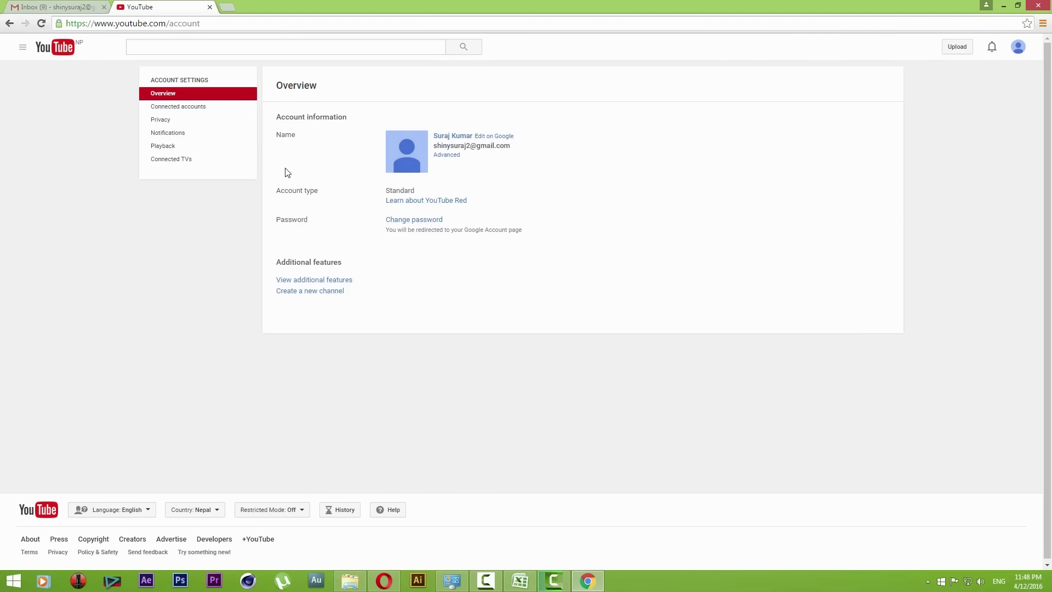
pyautogui.click(194, 112)
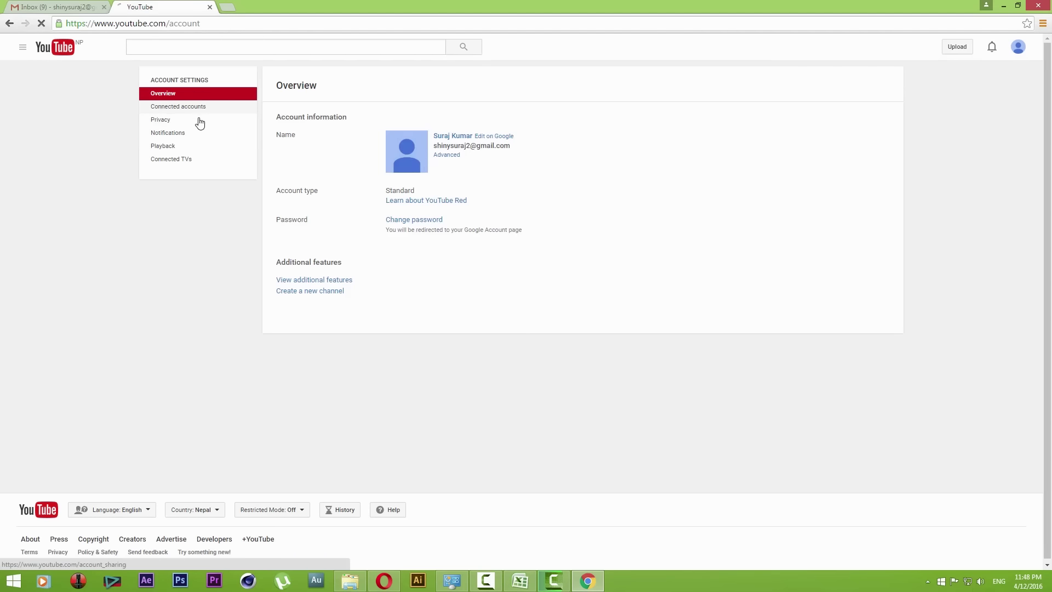
pyautogui.click(166, 120)
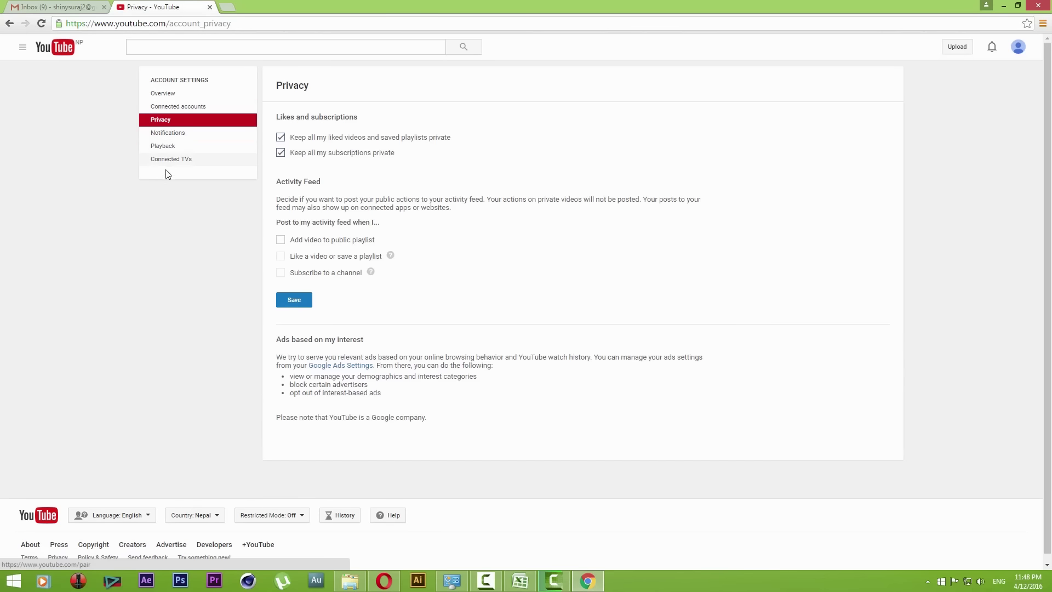
pyautogui.click(180, 158)
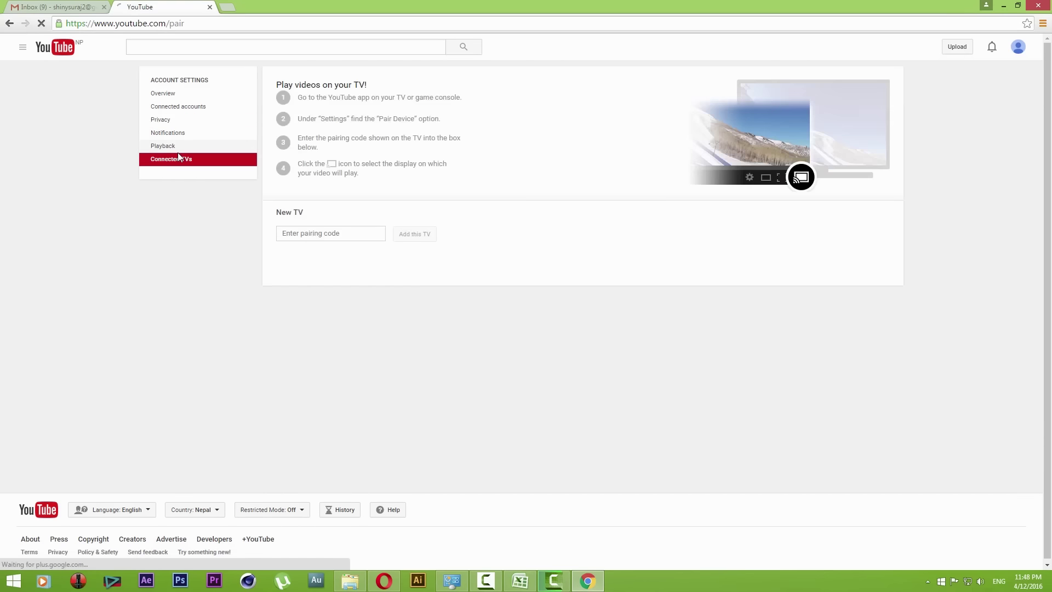
pyautogui.click(167, 133)
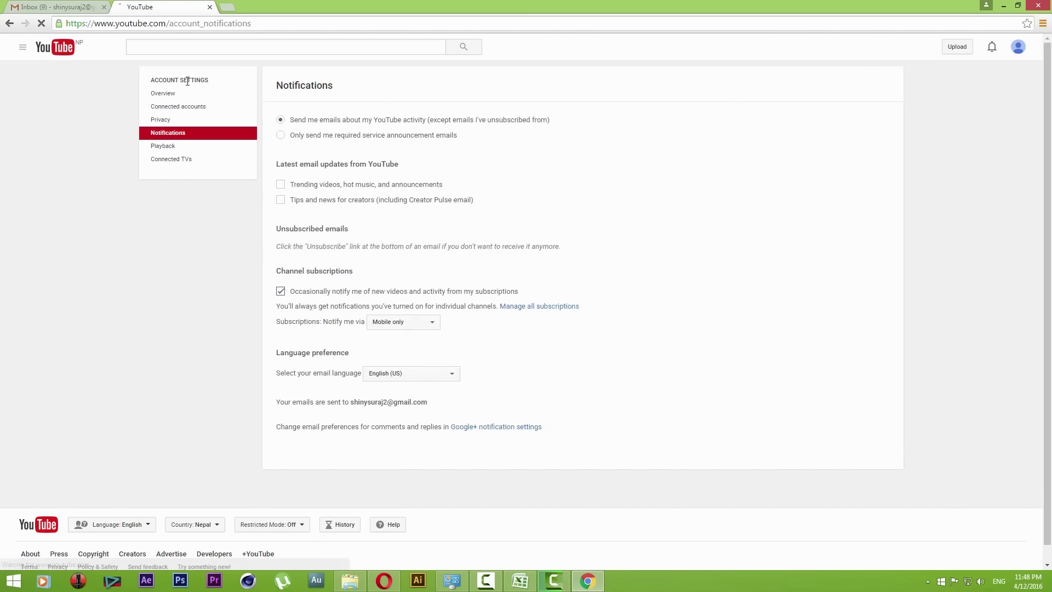
pyautogui.click(183, 94)
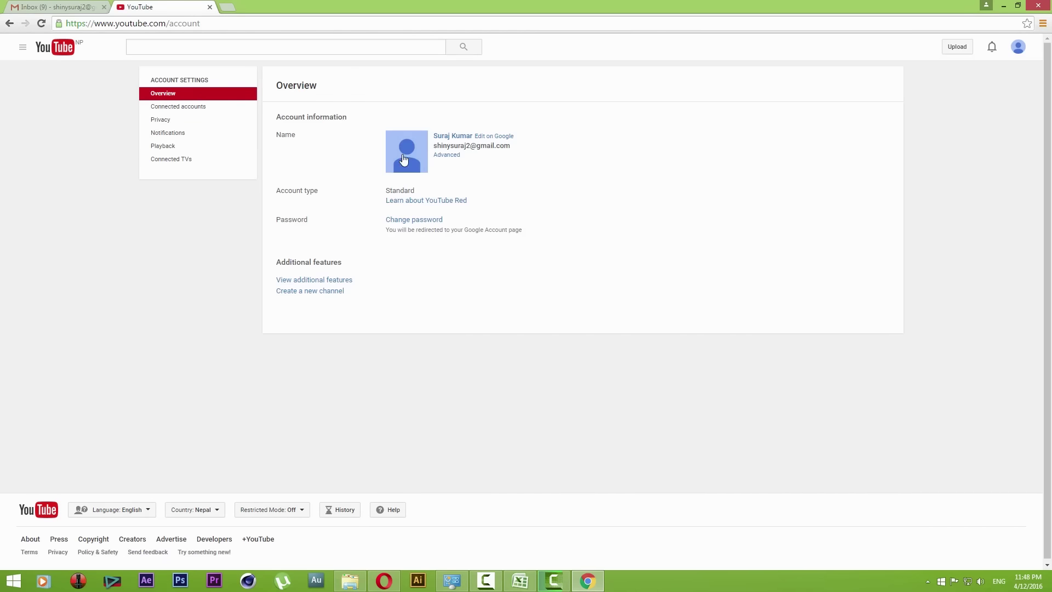
pyautogui.click(448, 155)
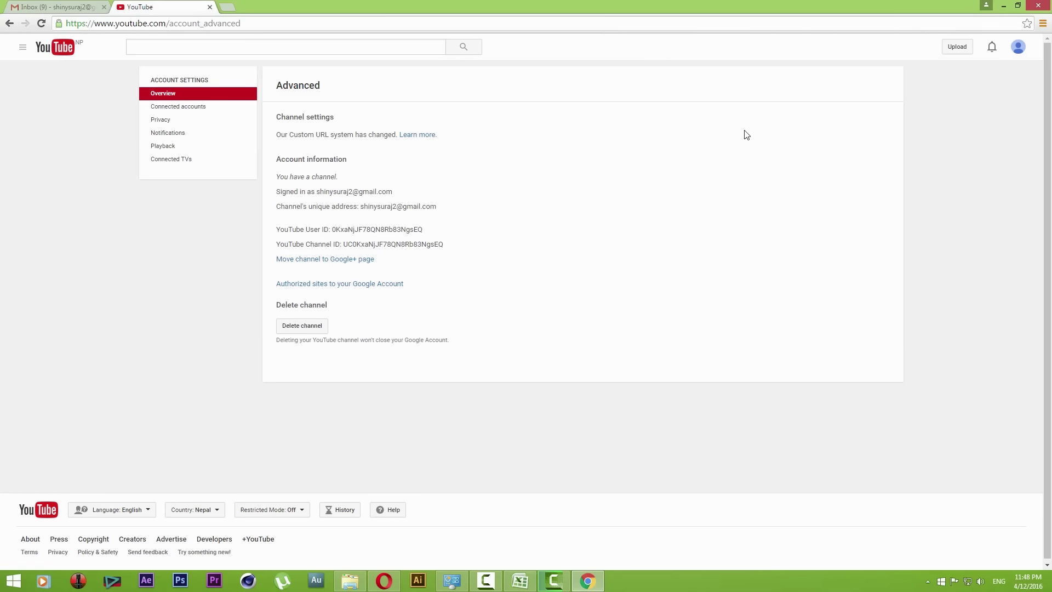
# Return to Creator Studio and go over the channel's feature list from Monetization to Fan Funding
pyautogui.click(1018, 48)
pyautogui.click(973, 118)
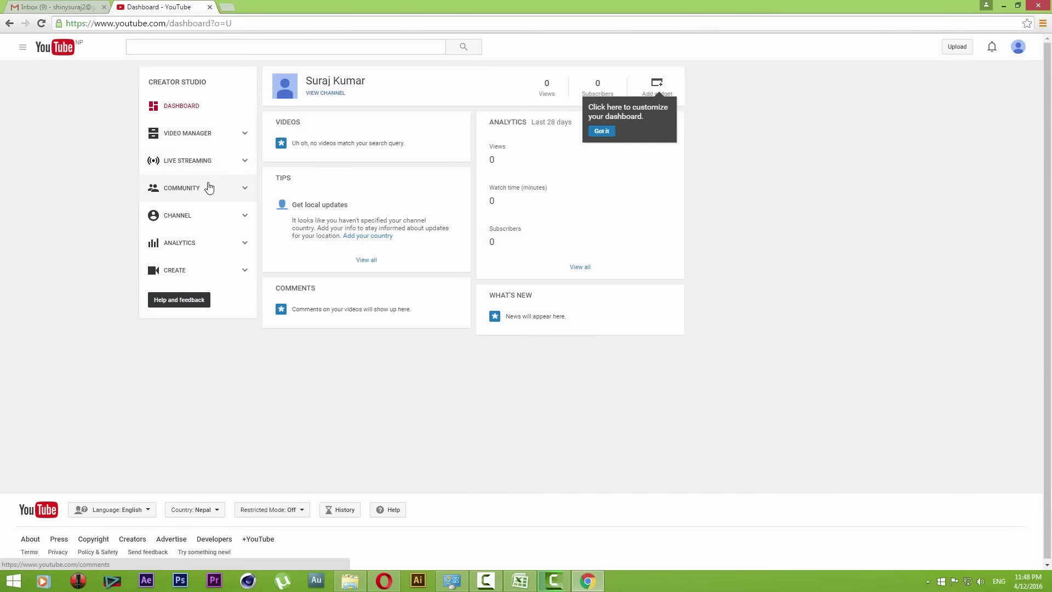
pyautogui.click(178, 218)
pyautogui.scroll(-3, 387, 284)
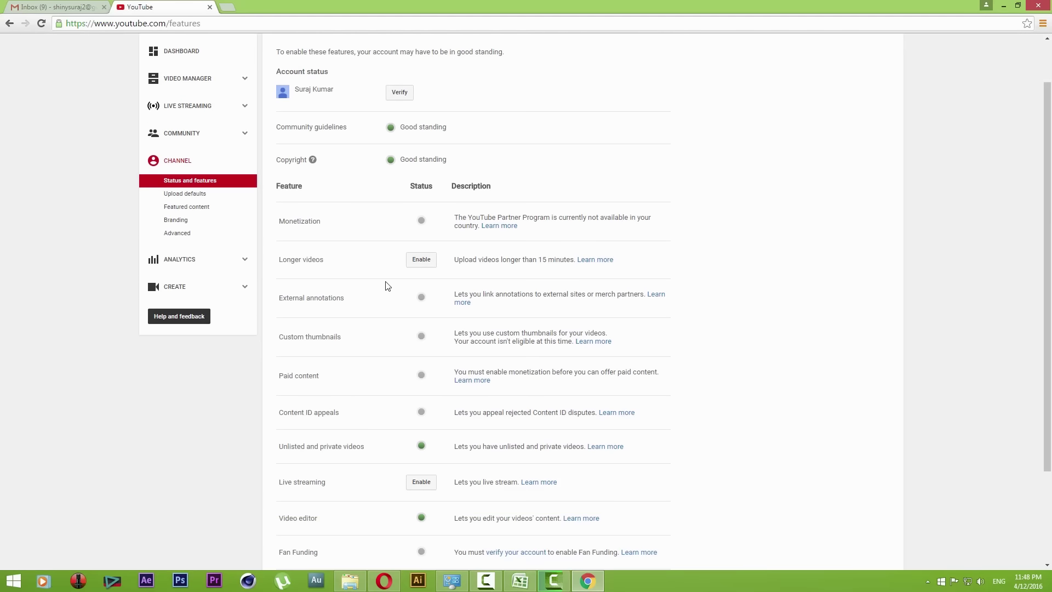
pyautogui.scroll(2, 397, 287)
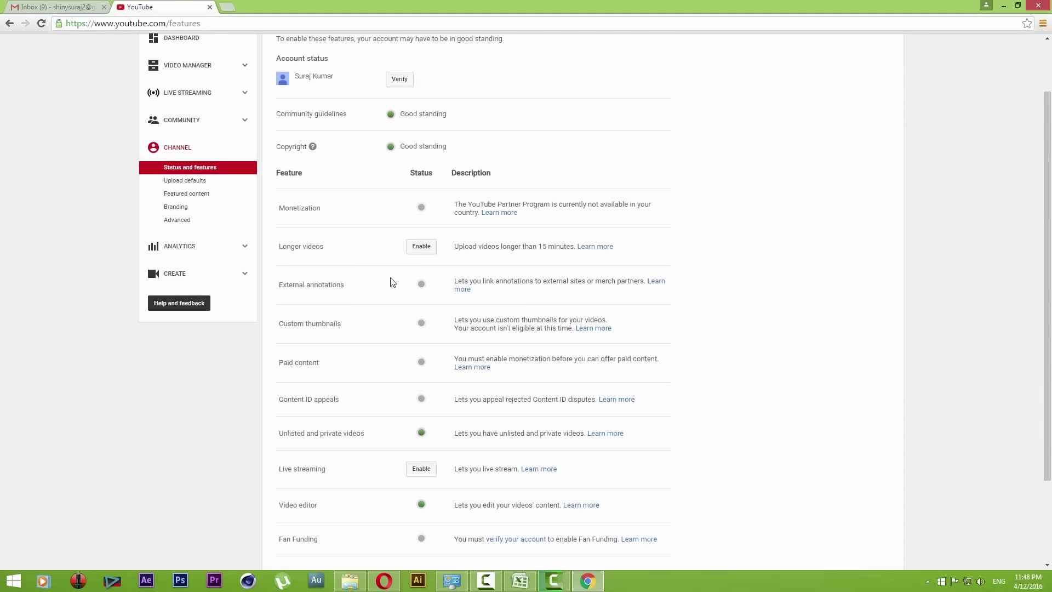
pyautogui.scroll(2, 367, 185)
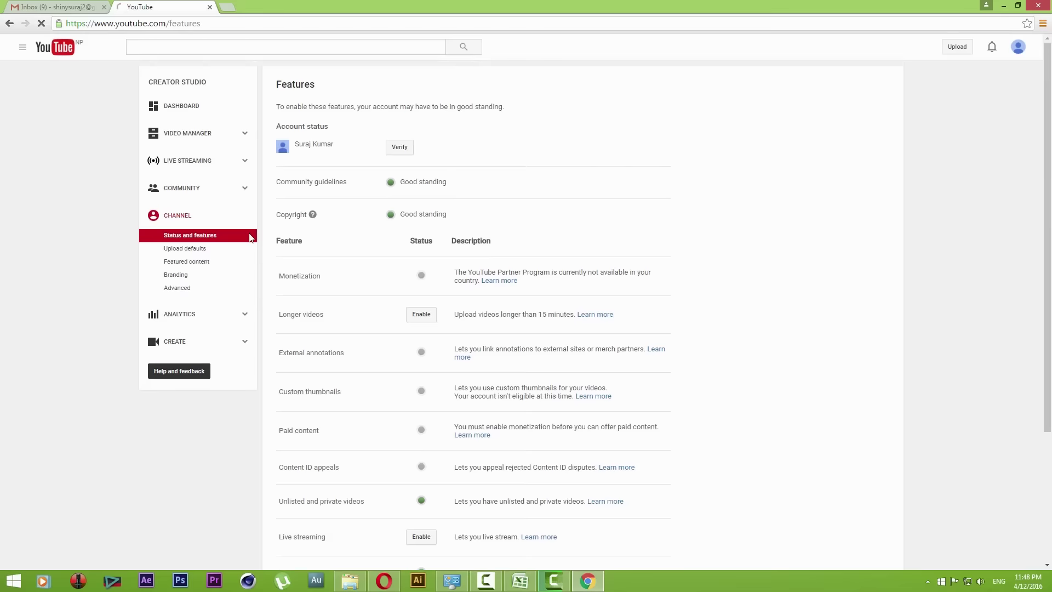
# Set the channel's country to United States in the advanced channel settings and save the changes
pyautogui.click(187, 289)
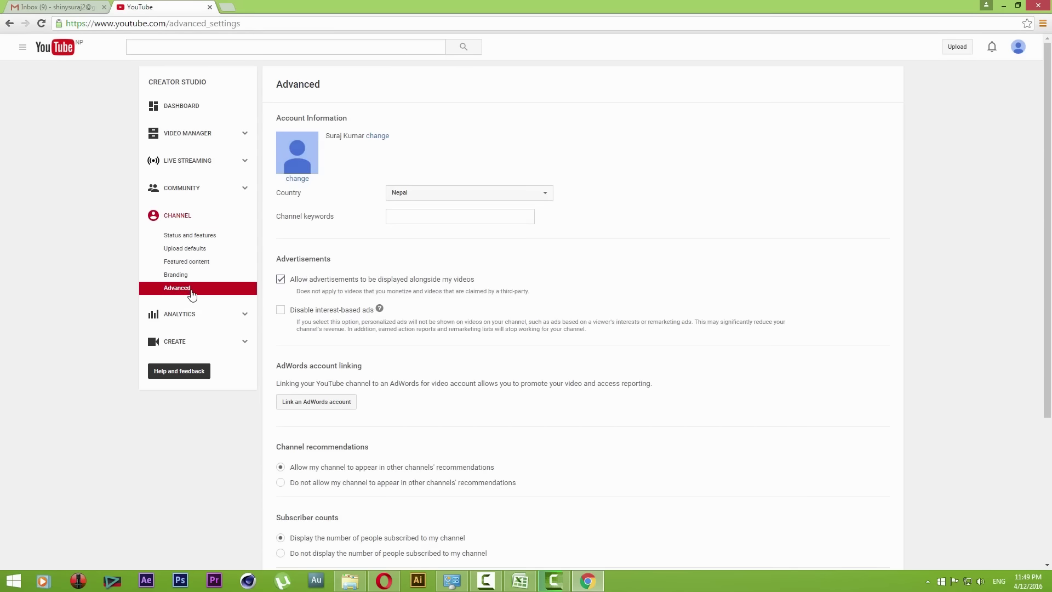
pyautogui.click(550, 197)
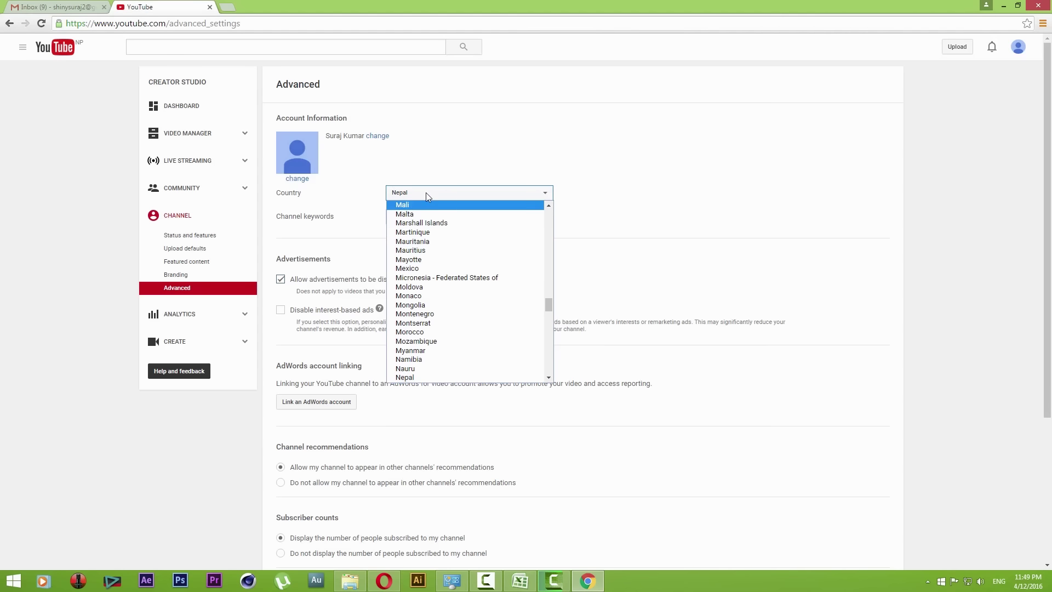
pyautogui.scroll(20, 492, 275)
pyautogui.scroll(-20, 492, 275)
pyautogui.scroll(10, 470, 314)
pyautogui.scroll(-20, 468, 312)
pyautogui.scroll(-4, 459, 313)
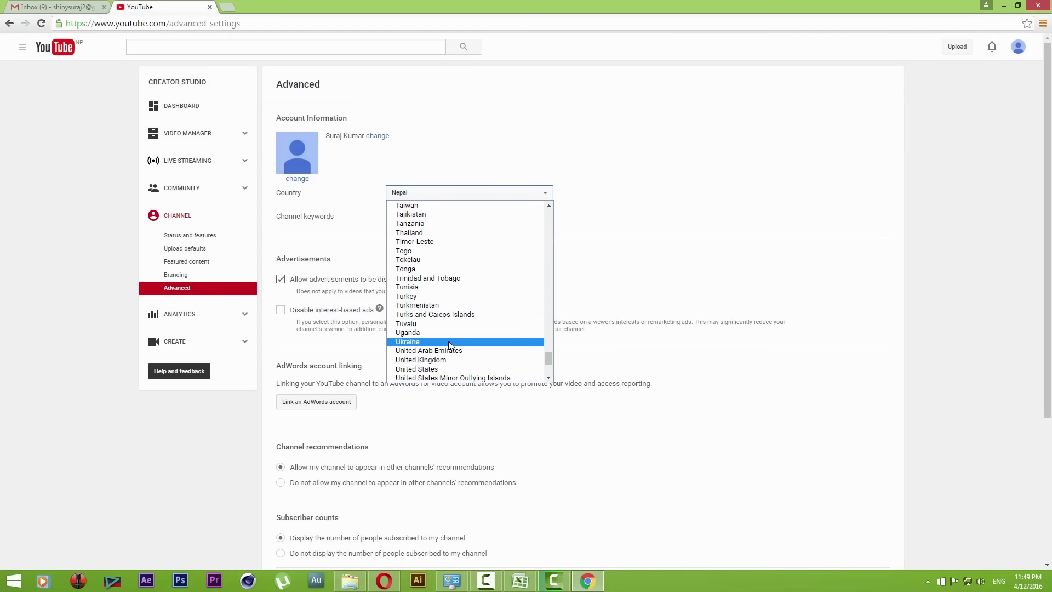
pyautogui.scroll(-3, 449, 359)
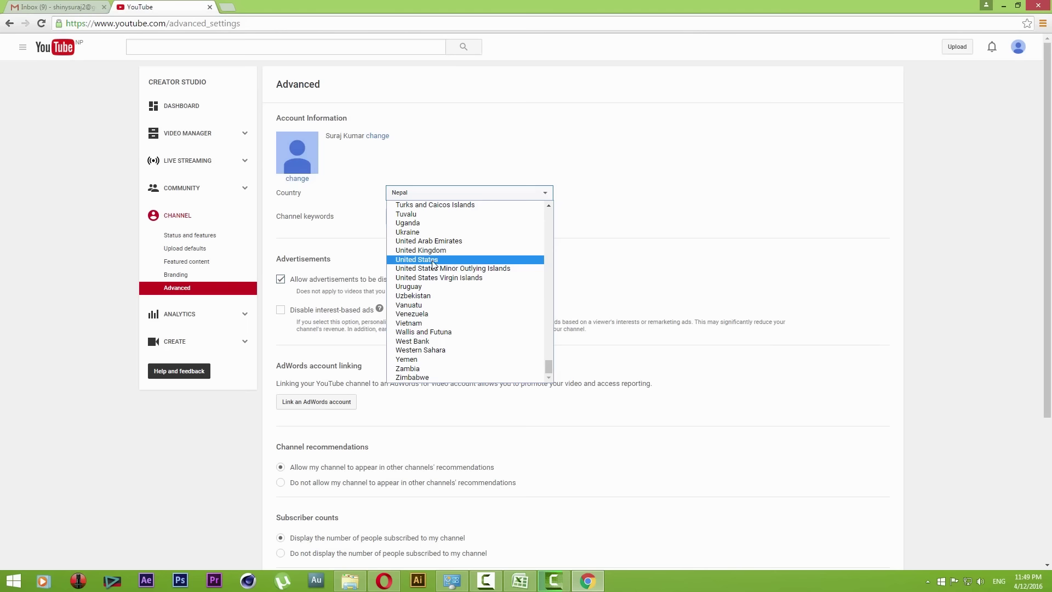
pyautogui.click(437, 264)
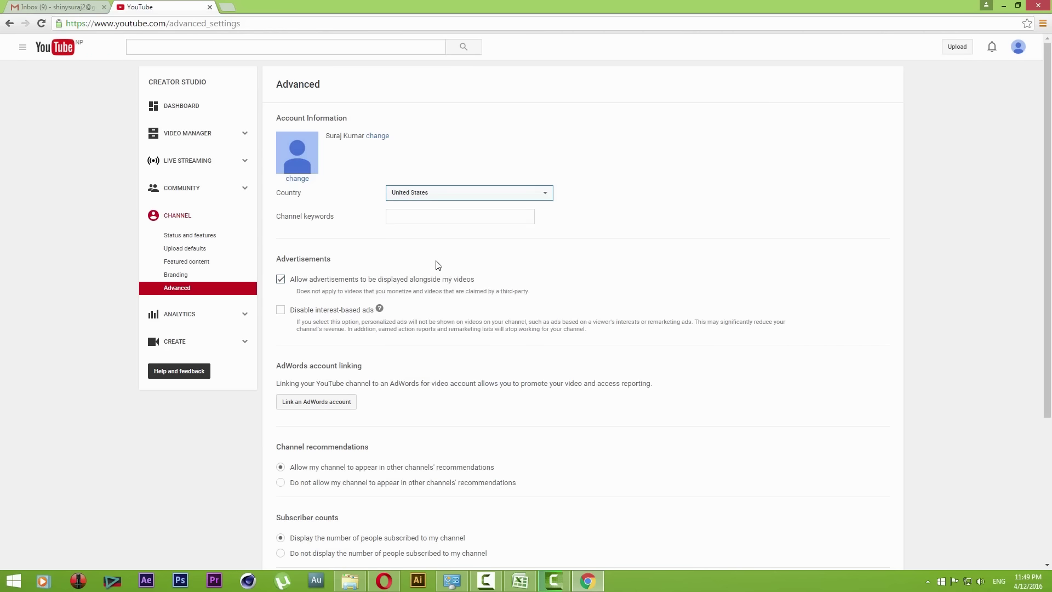
pyautogui.scroll(-4, 361, 333)
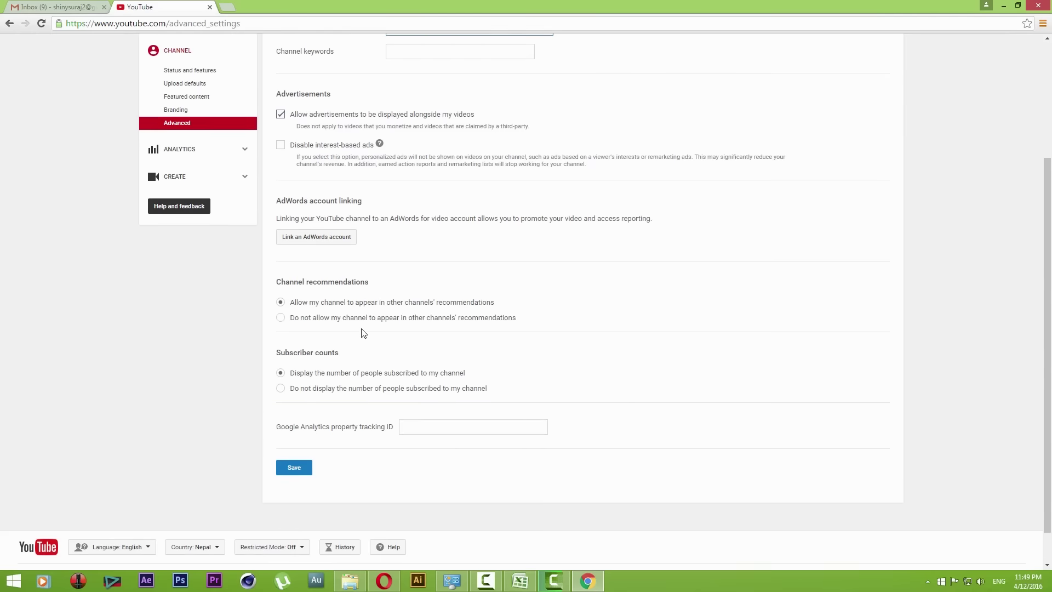
pyautogui.click(294, 428)
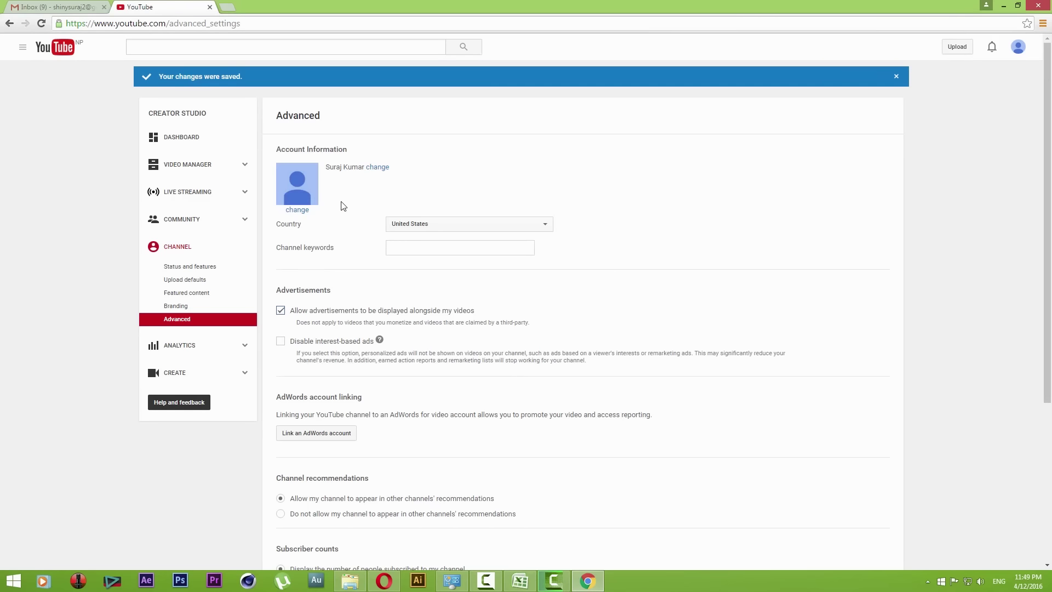
# Reopen the channel's status and features and check whether Monetization can be enabled
pyautogui.click(177, 251)
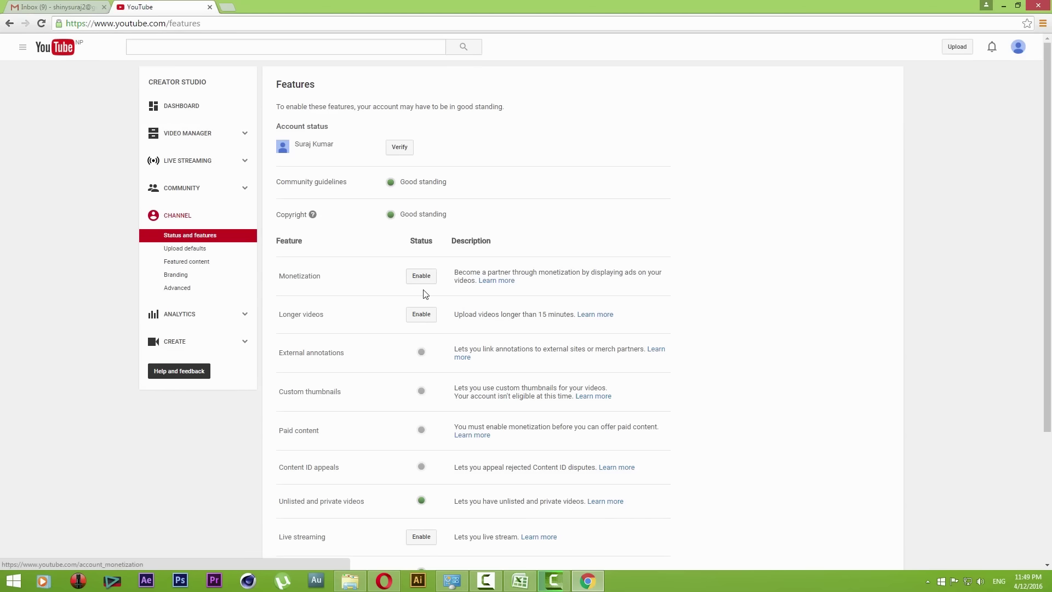
pyautogui.click(311, 279)
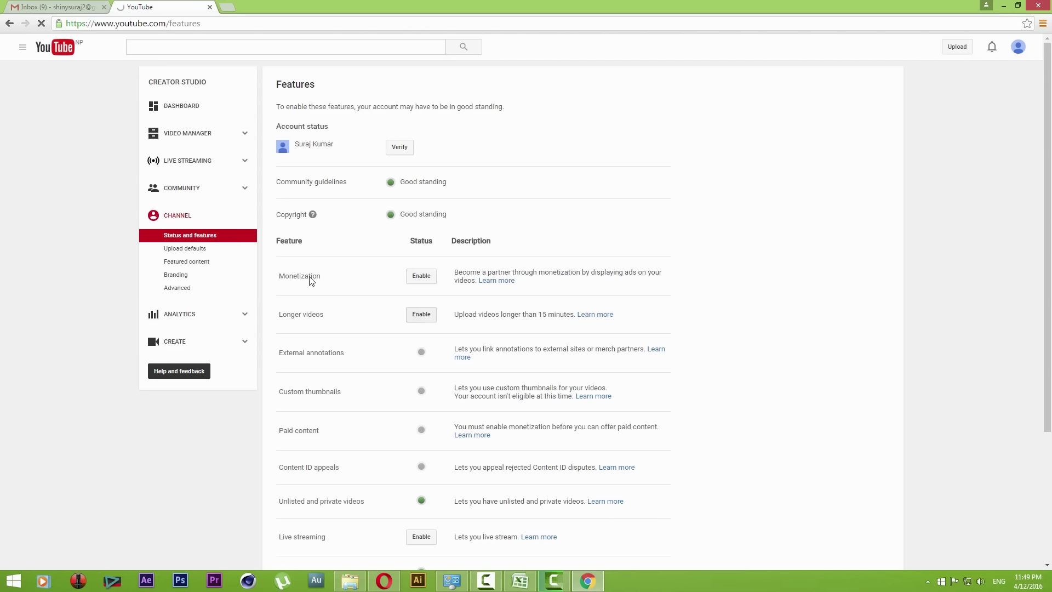
# Enable the account for monetization, agreeing to all three YouTube Partner Program statements and dismissing the monetizing guide
pyautogui.click(425, 278)
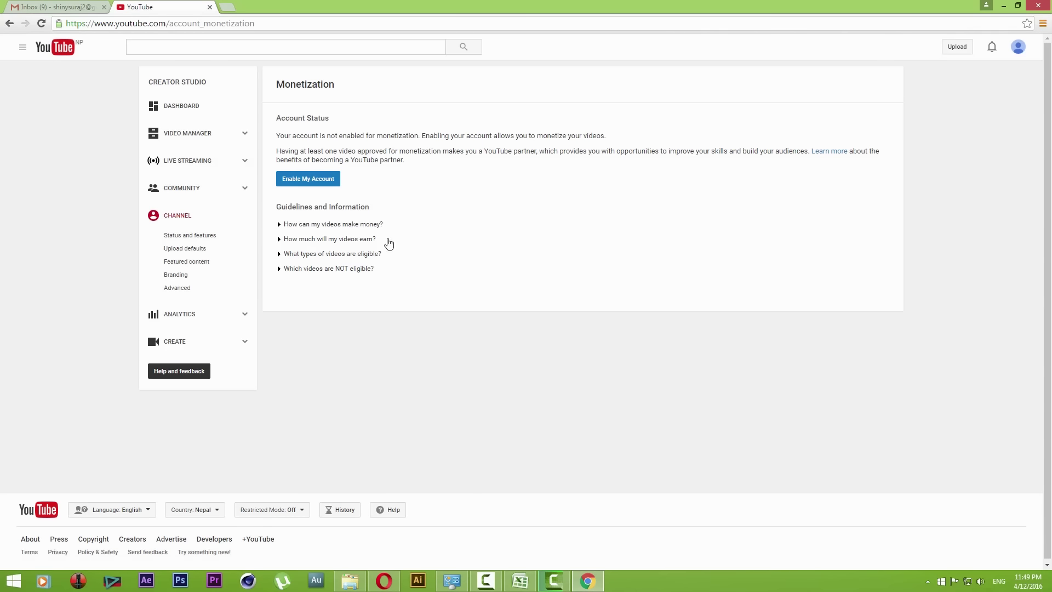
pyautogui.click(320, 186)
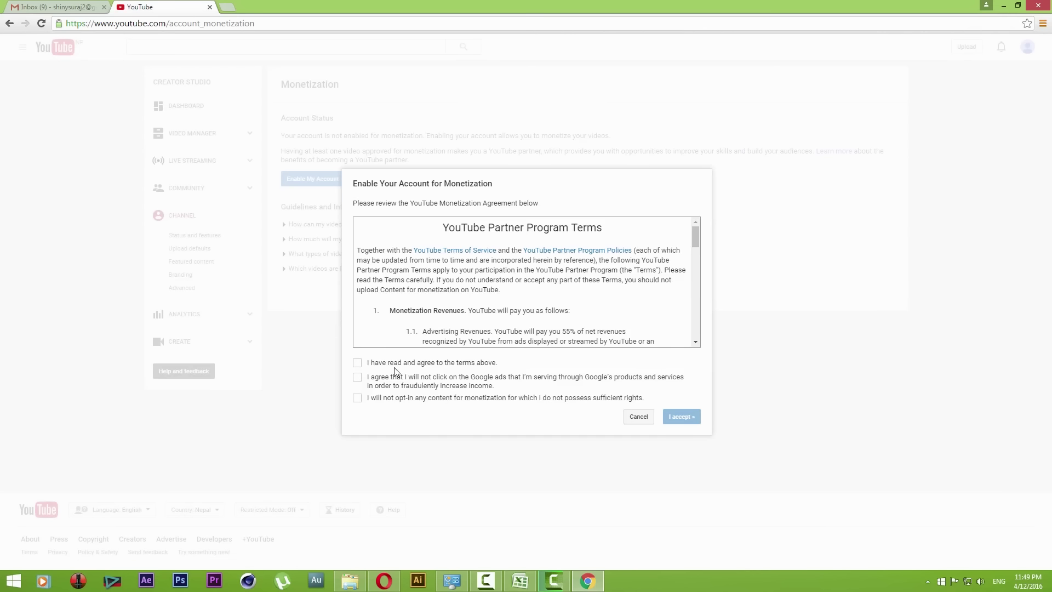
pyautogui.click(357, 363)
pyautogui.moveTo(695, 241); pyautogui.dragTo(699, 353)
pyautogui.click(413, 380)
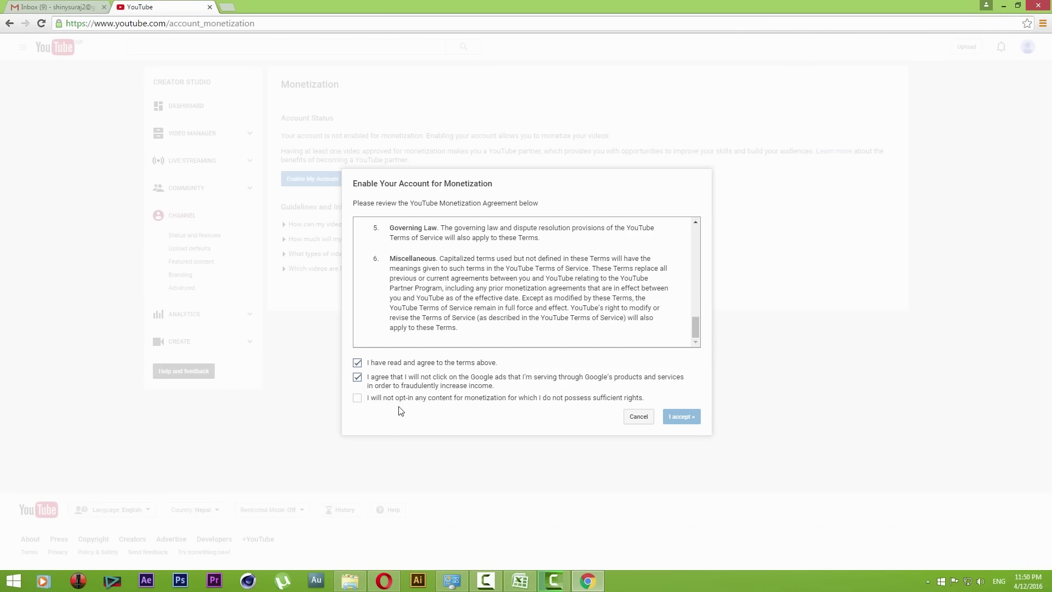
pyautogui.click(358, 401)
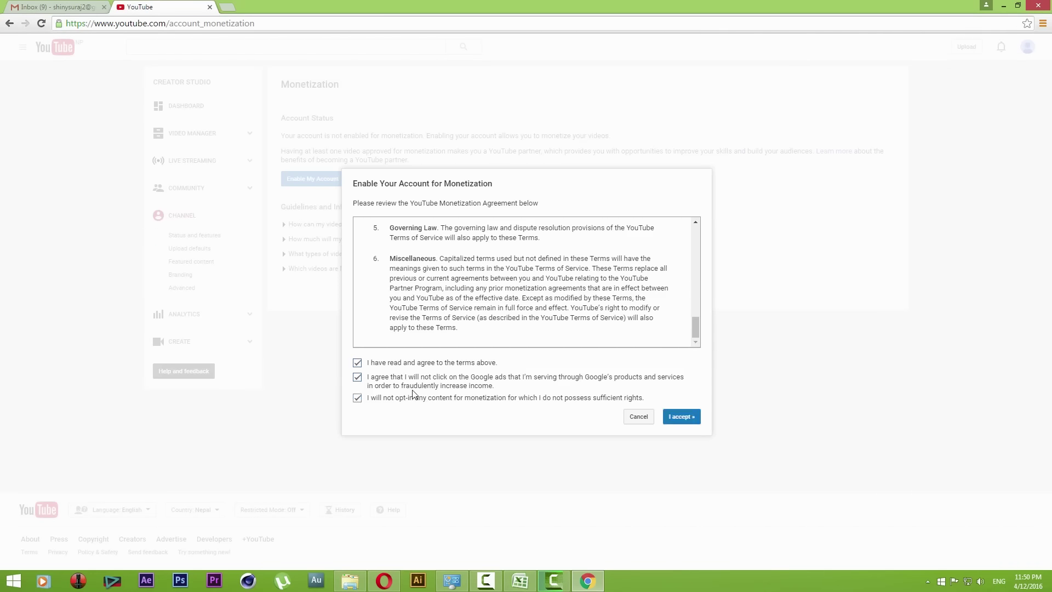
pyautogui.click(688, 418)
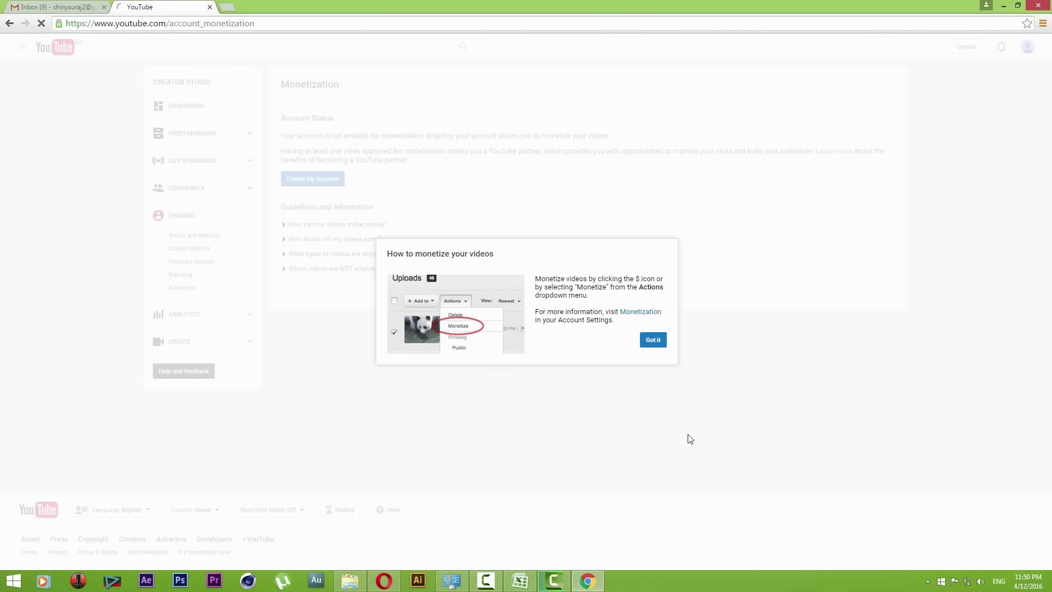
pyautogui.click(649, 345)
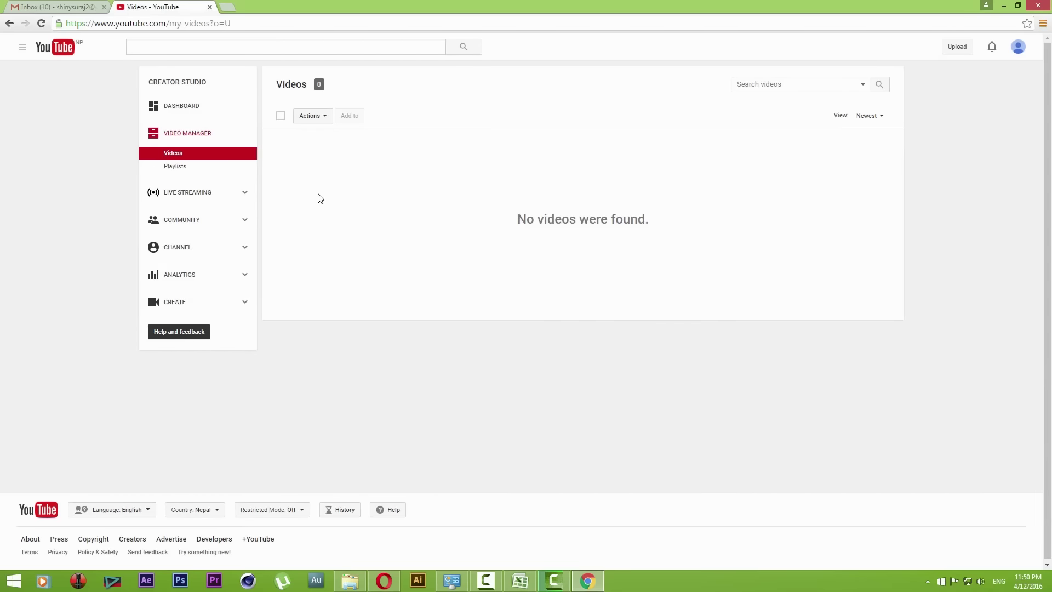
# Upload the video "Video Editing Software Edius 6 डाउनलोड गर्नुहोस" from the Downloads folder with Public visibility
pyautogui.click(202, 153)
pyautogui.click(956, 48)
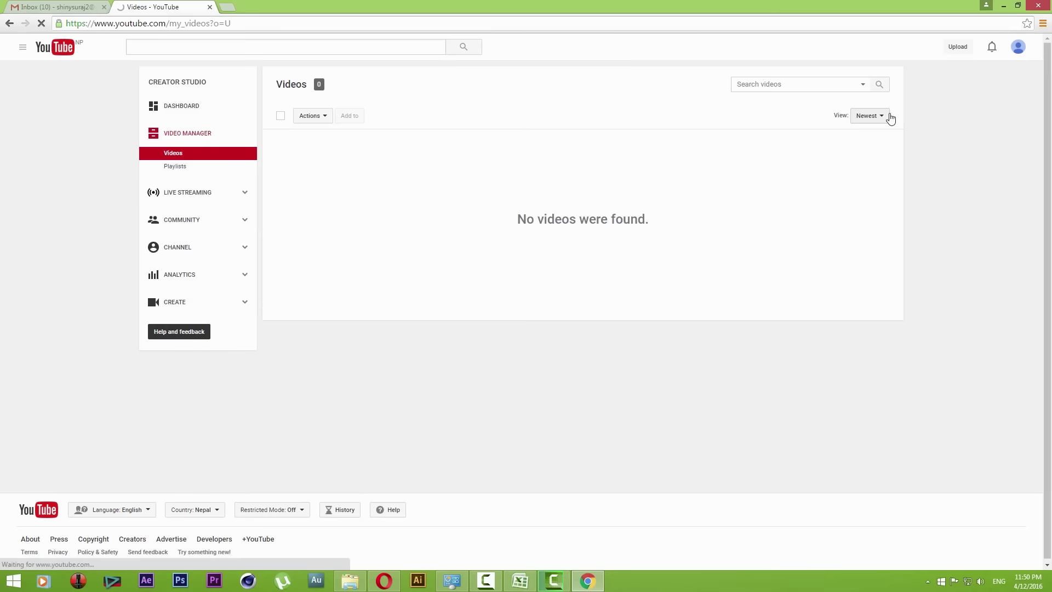
pyautogui.click(498, 173)
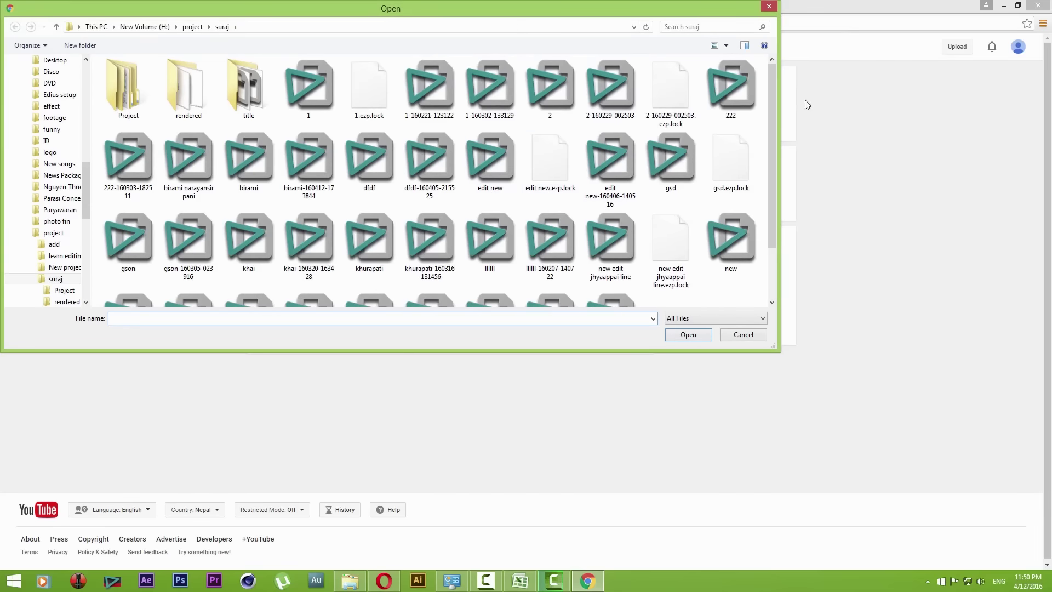
pyautogui.moveTo(771, 93); pyautogui.dragTo(766, 230)
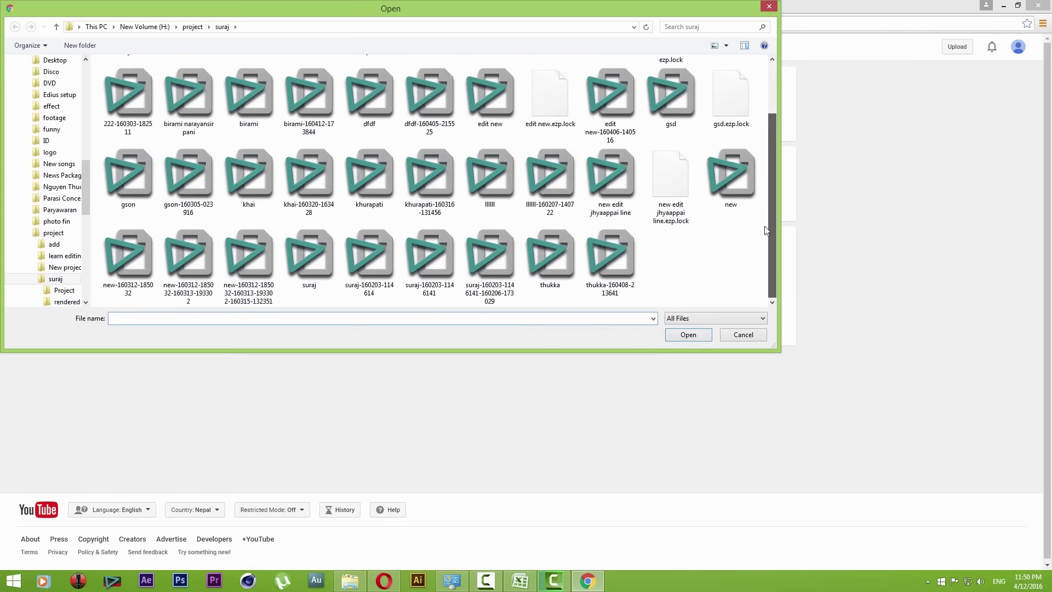
pyautogui.scroll(2, 66, 167)
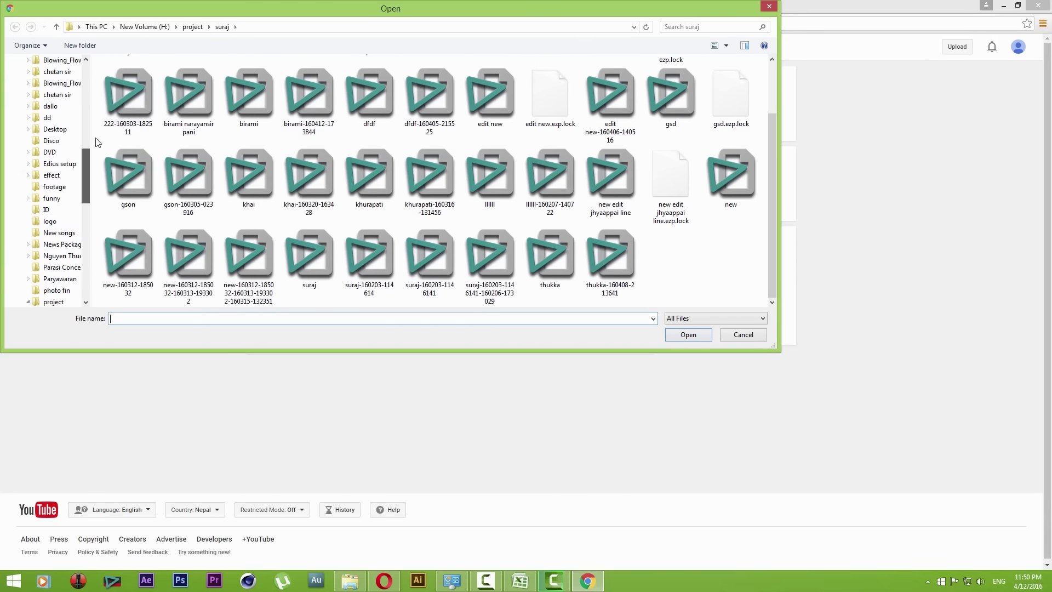
pyautogui.scroll(5, 54, 142)
pyautogui.click(43, 71)
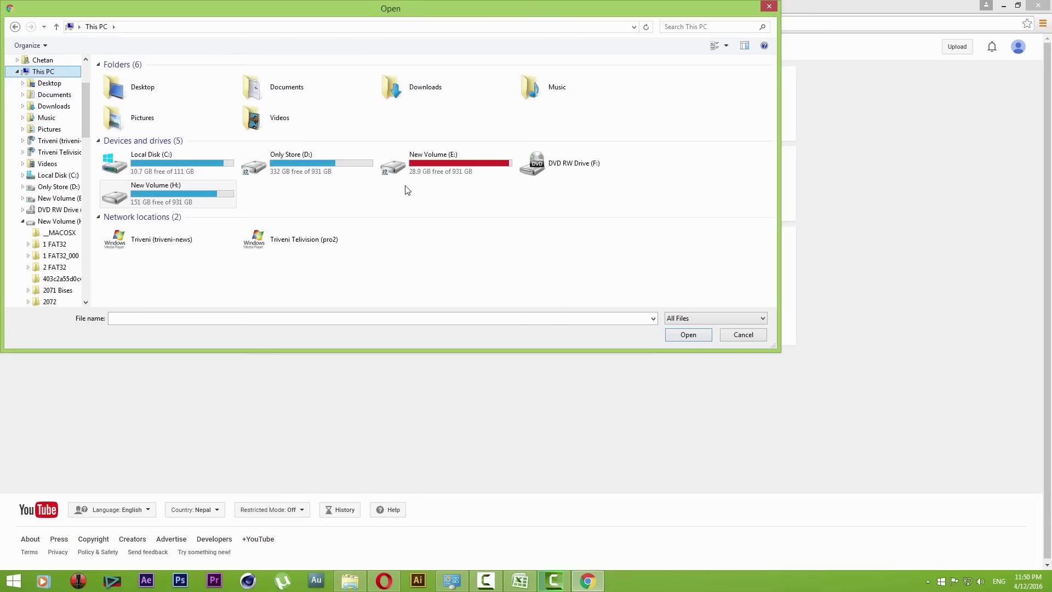
pyautogui.click(61, 107)
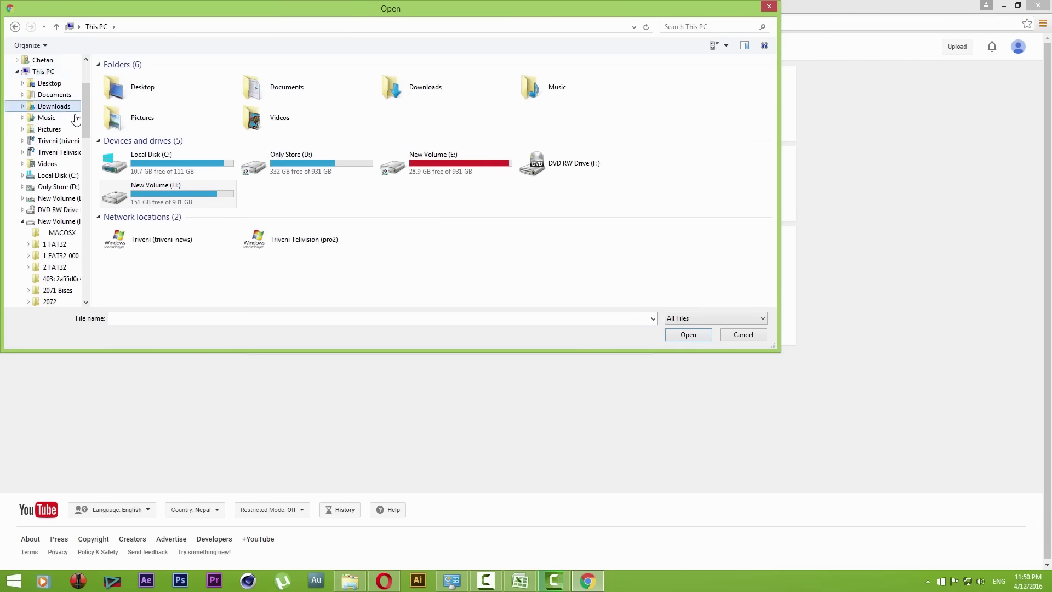
pyautogui.click(551, 198)
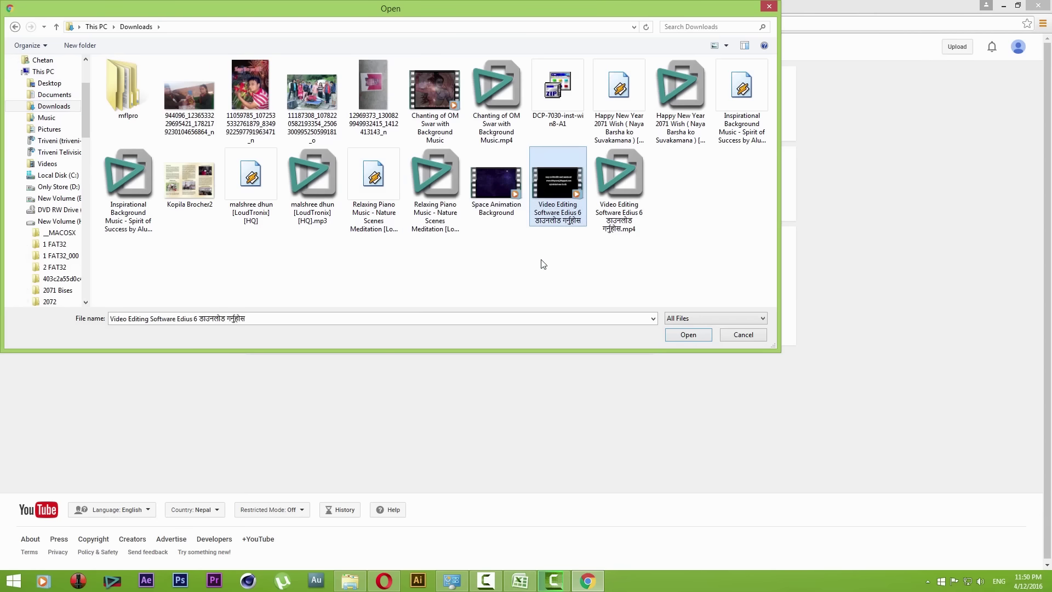
pyautogui.click(680, 340)
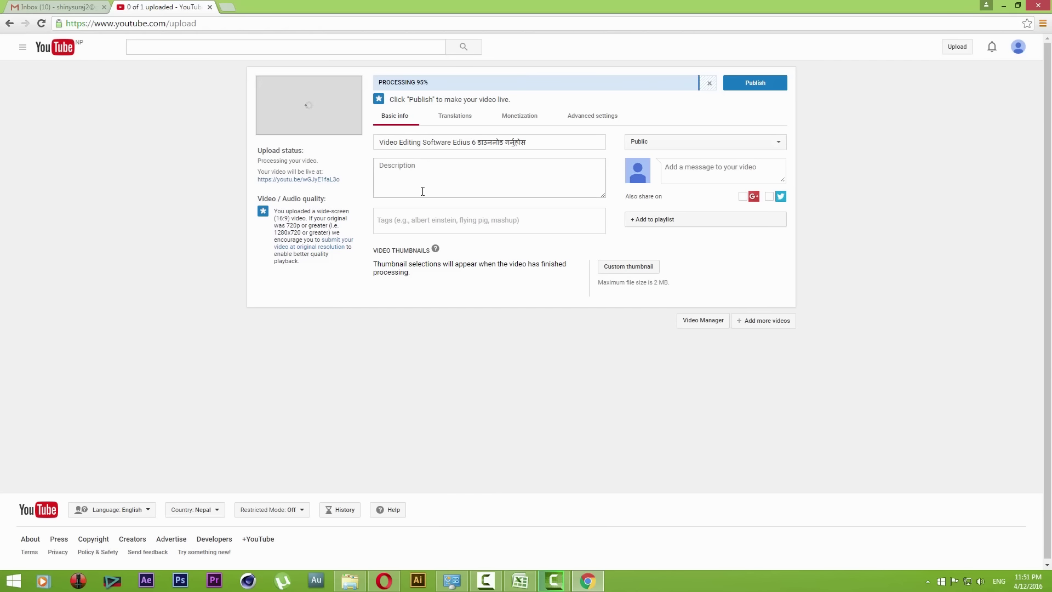
pyautogui.click(438, 170)
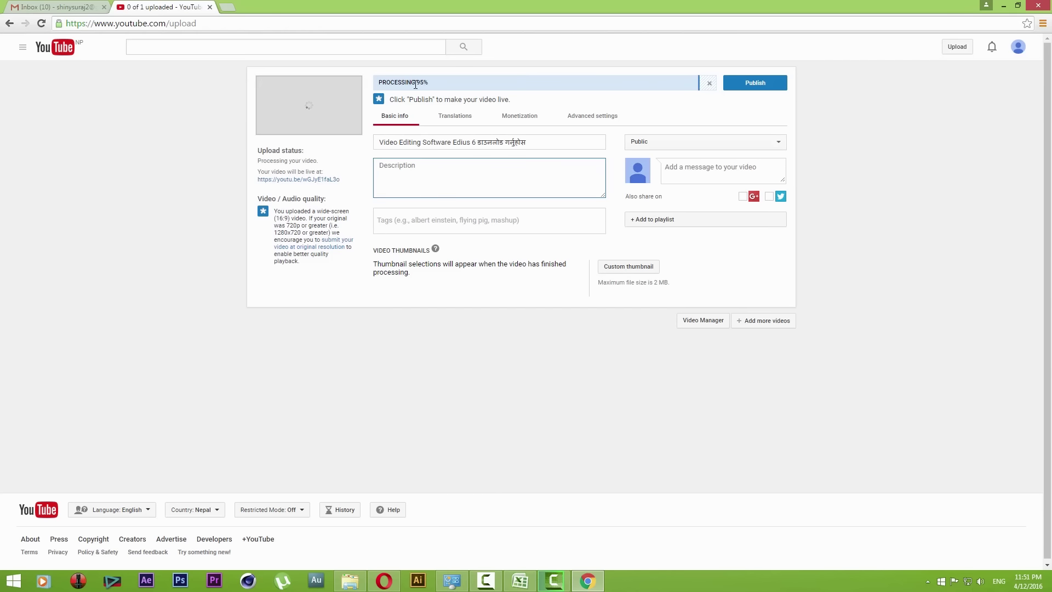
pyautogui.click(546, 145)
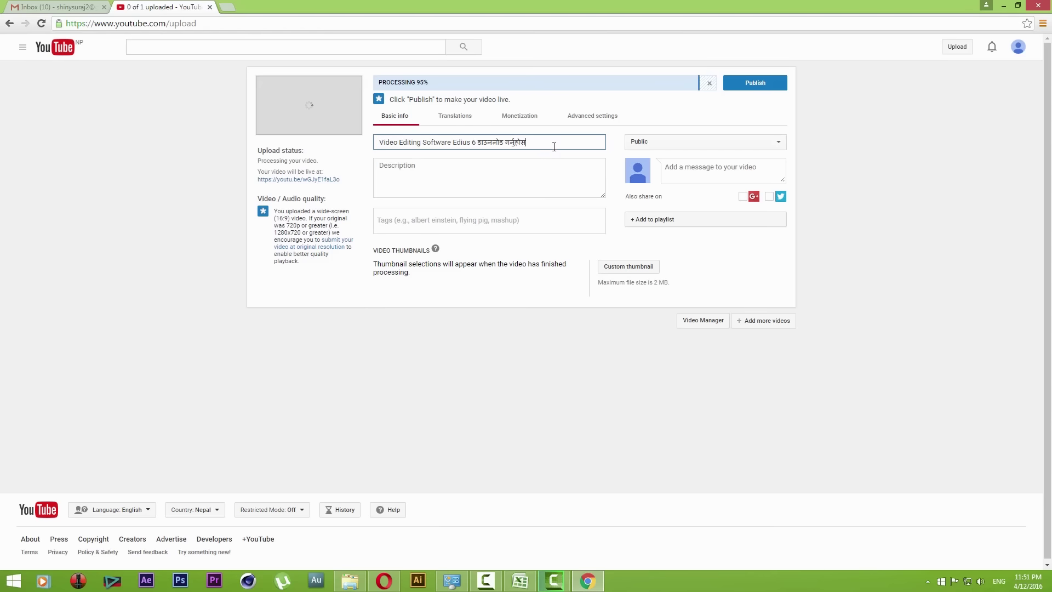
pyautogui.moveTo(548, 142); pyautogui.dragTo(312, 123)
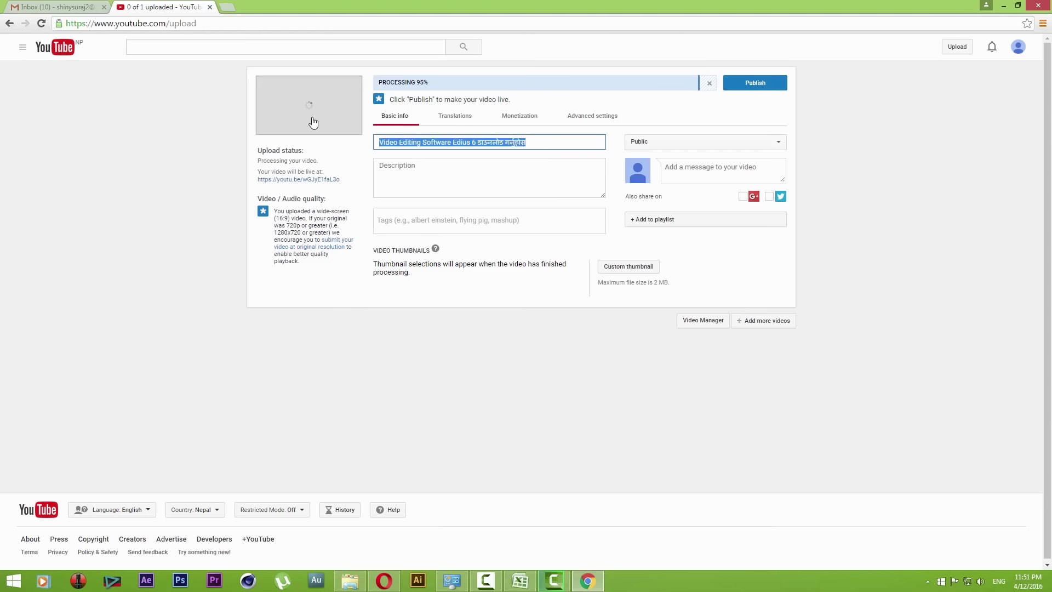
pyautogui.click(614, 159)
pyautogui.click(501, 169)
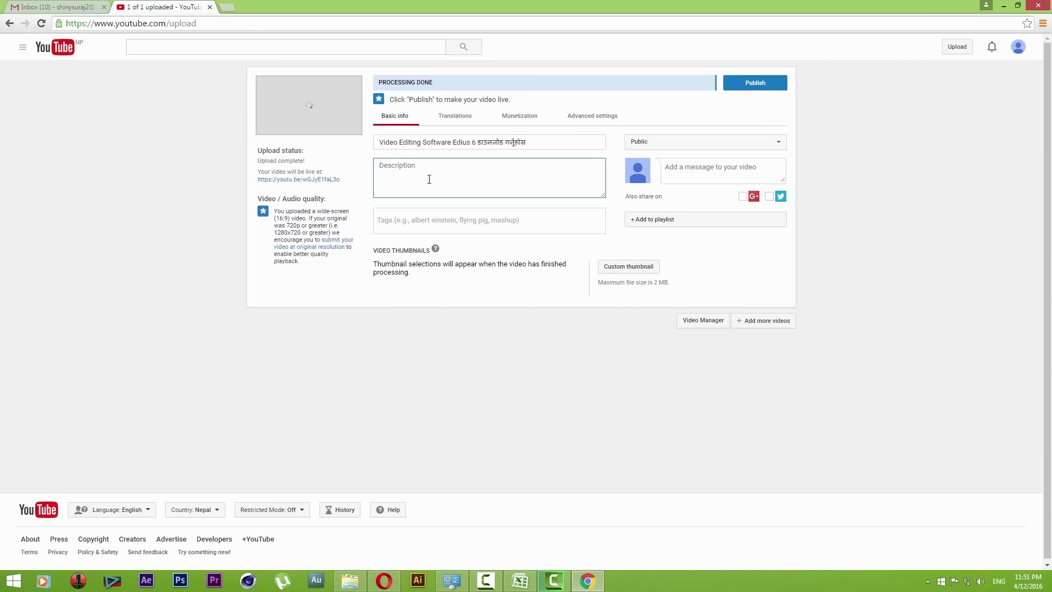
# Add the tags "nepali tutorial" and "nepali video mixing tutorial" to the uploaded video
pyautogui.click(397, 222)
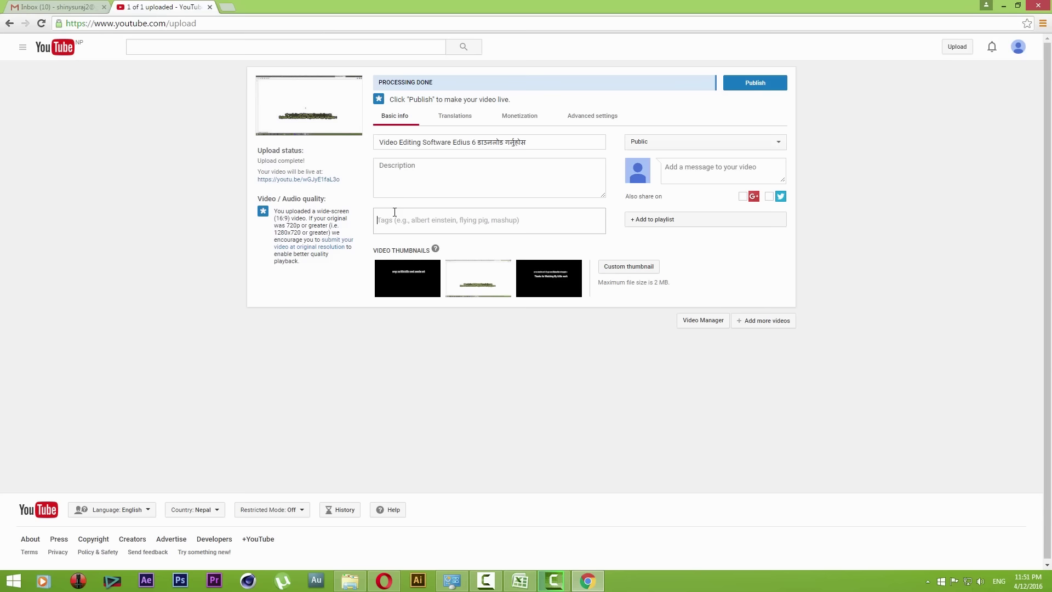
pyautogui.write('nepali tutorial')
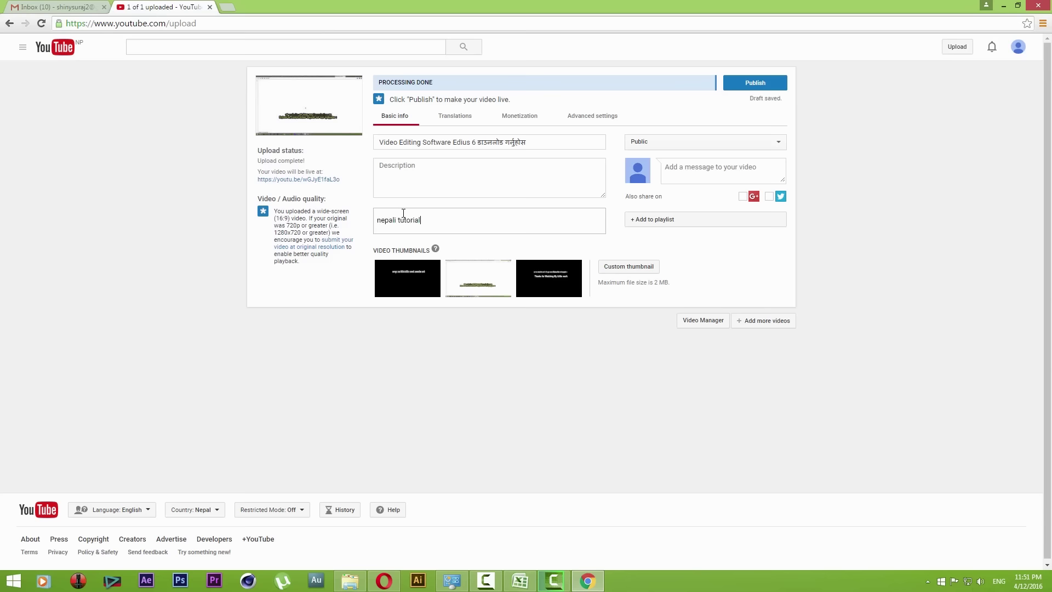
pyautogui.press('Return')
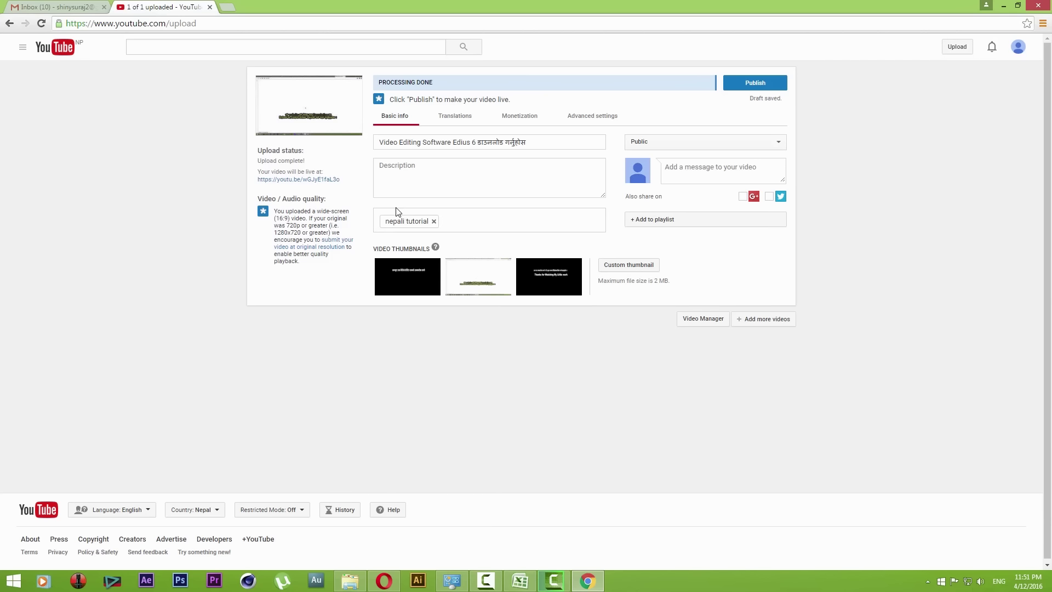
pyautogui.write('nepali video mixing tuti')
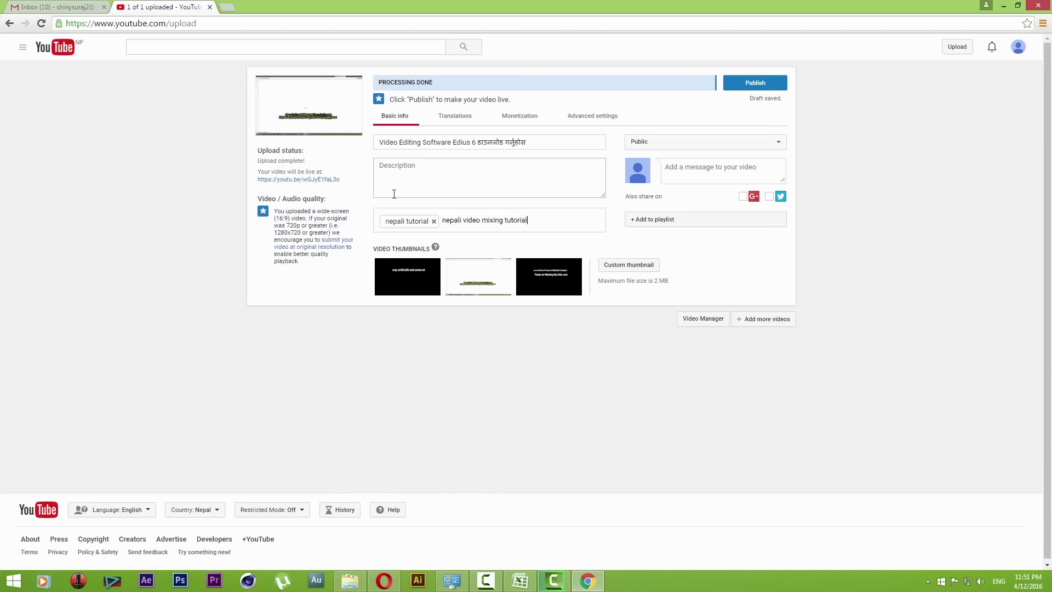
pyautogui.write('rial')
pyautogui.press('Return')
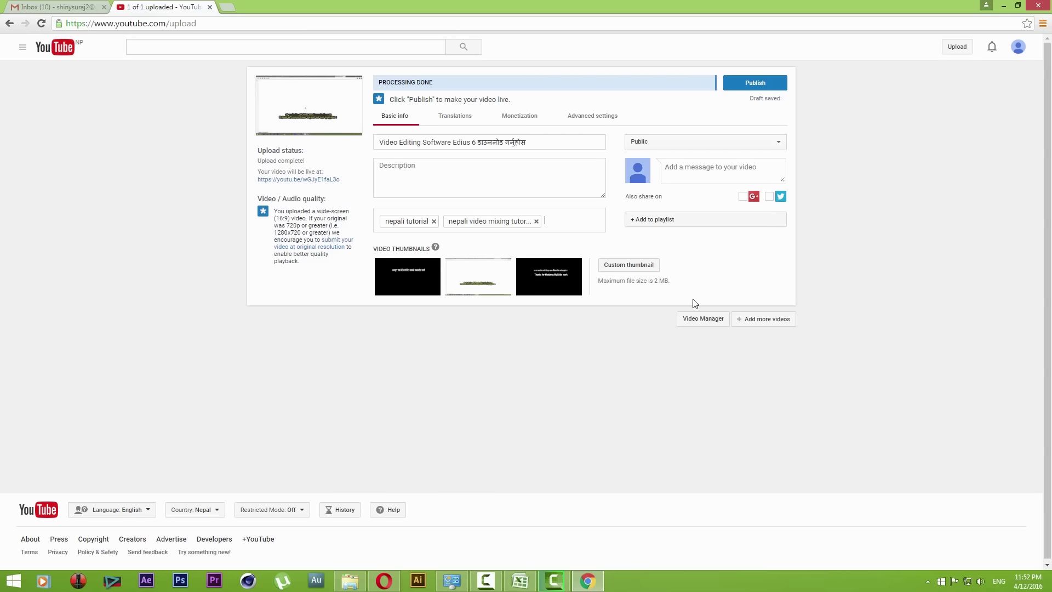
pyautogui.click(629, 268)
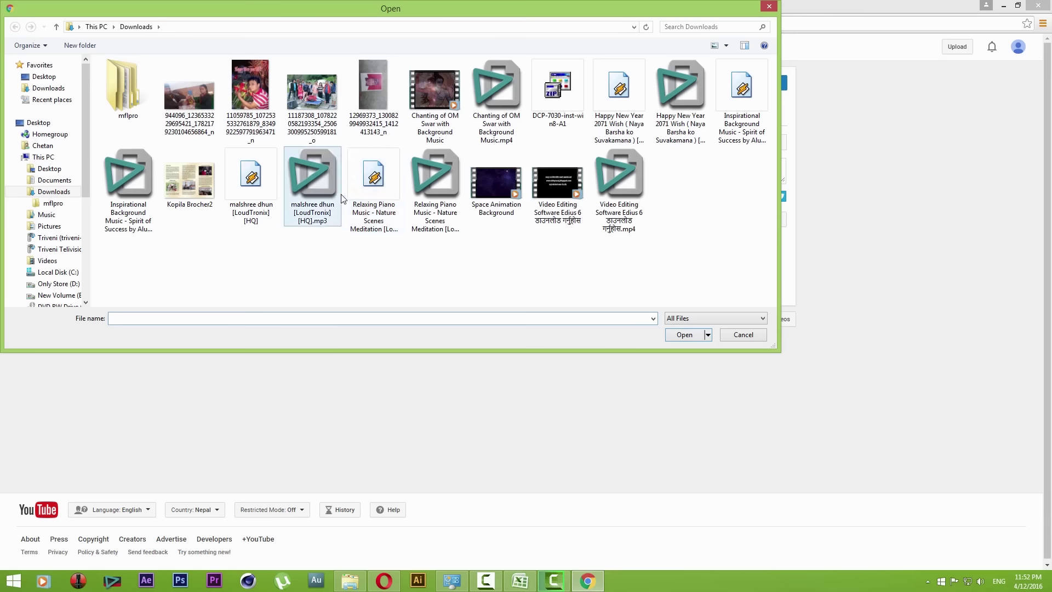
pyautogui.click(252, 92)
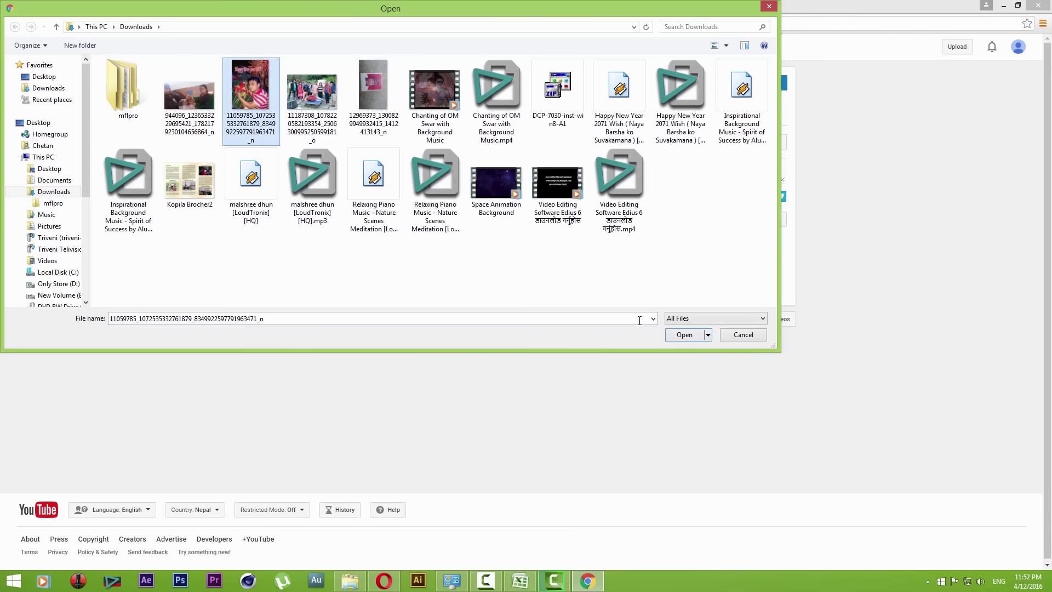
pyautogui.click(678, 336)
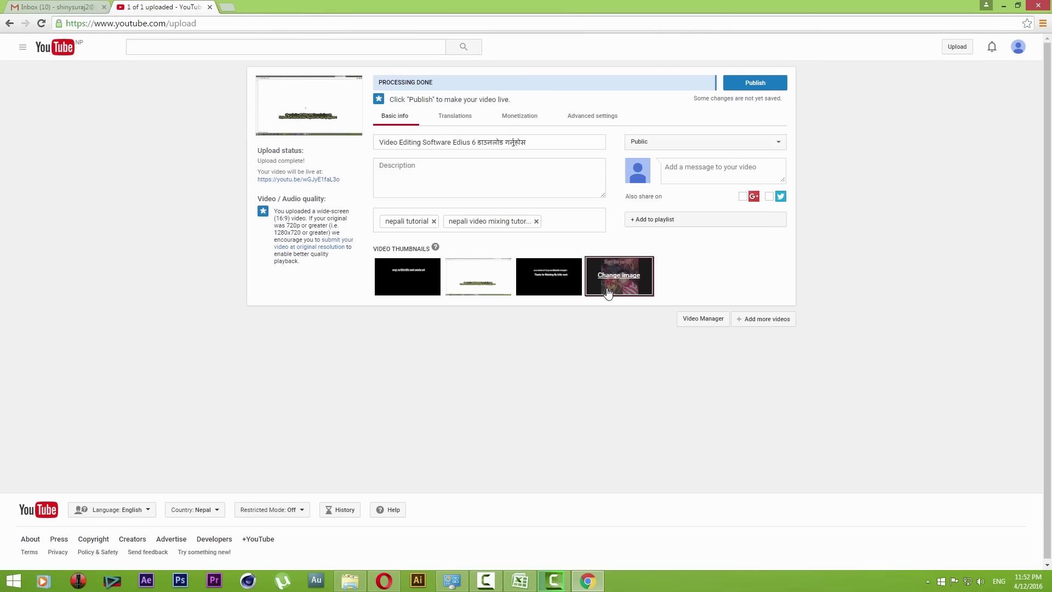
pyautogui.click(621, 282)
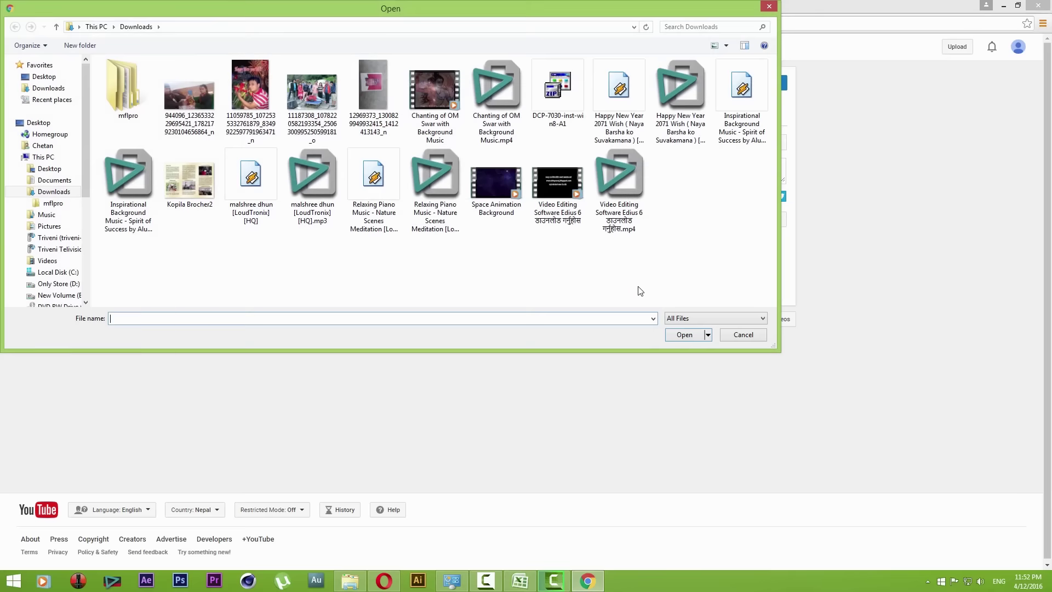
pyautogui.click(758, 338)
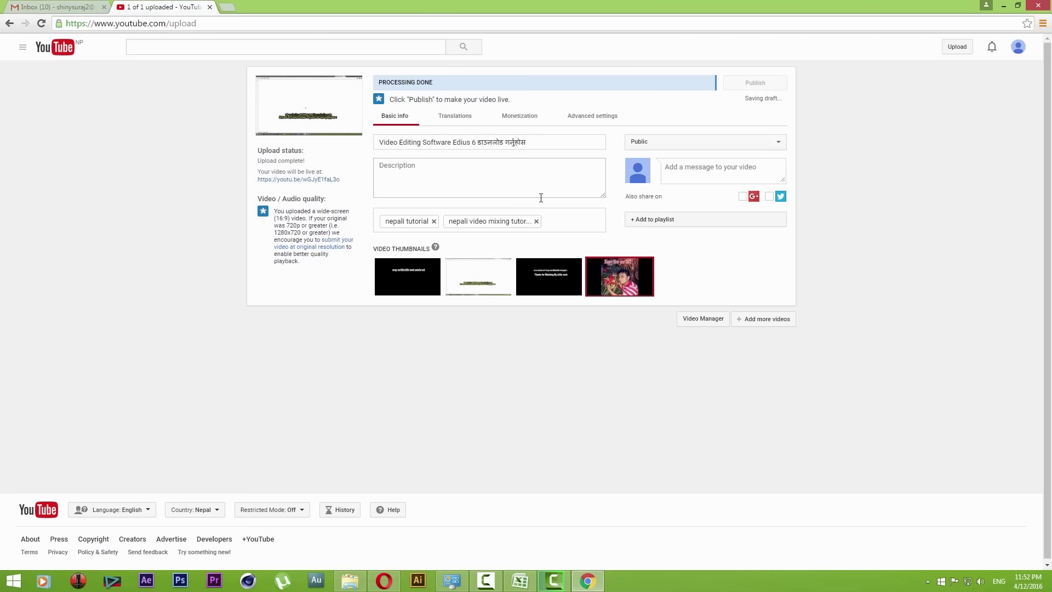
# Turn on Monetize with ads for the video, confirm ownership of the commercial use rights, and publish it
pyautogui.click(520, 126)
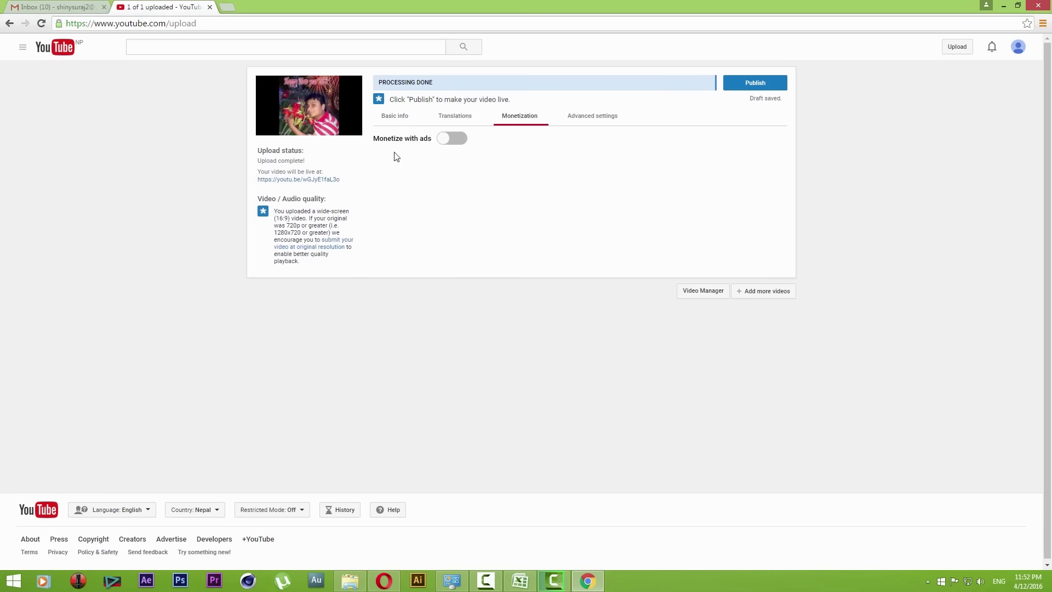
pyautogui.click(450, 138)
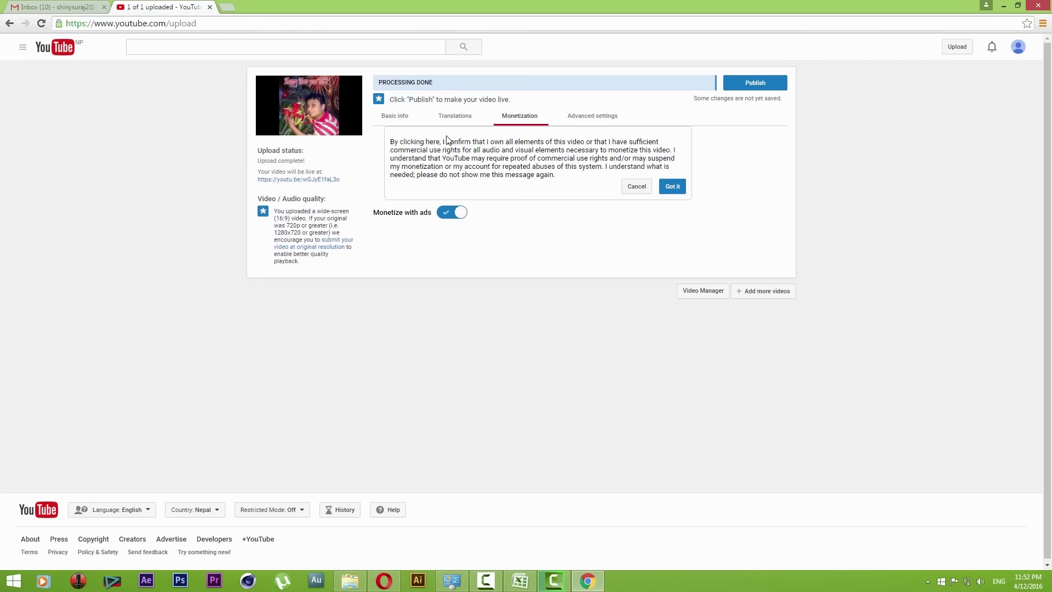
pyautogui.click(672, 187)
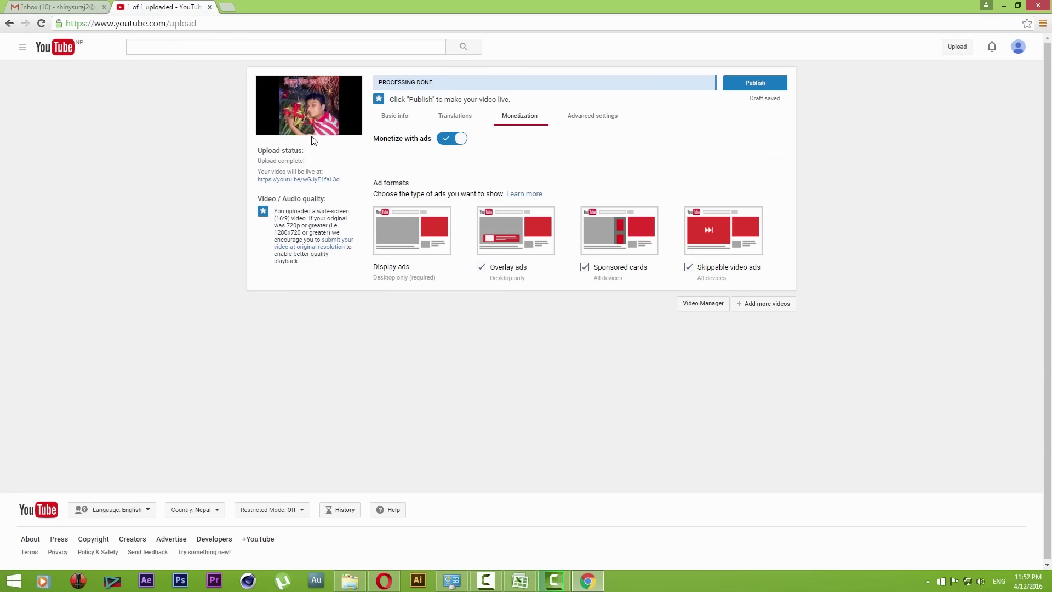
pyautogui.click(753, 85)
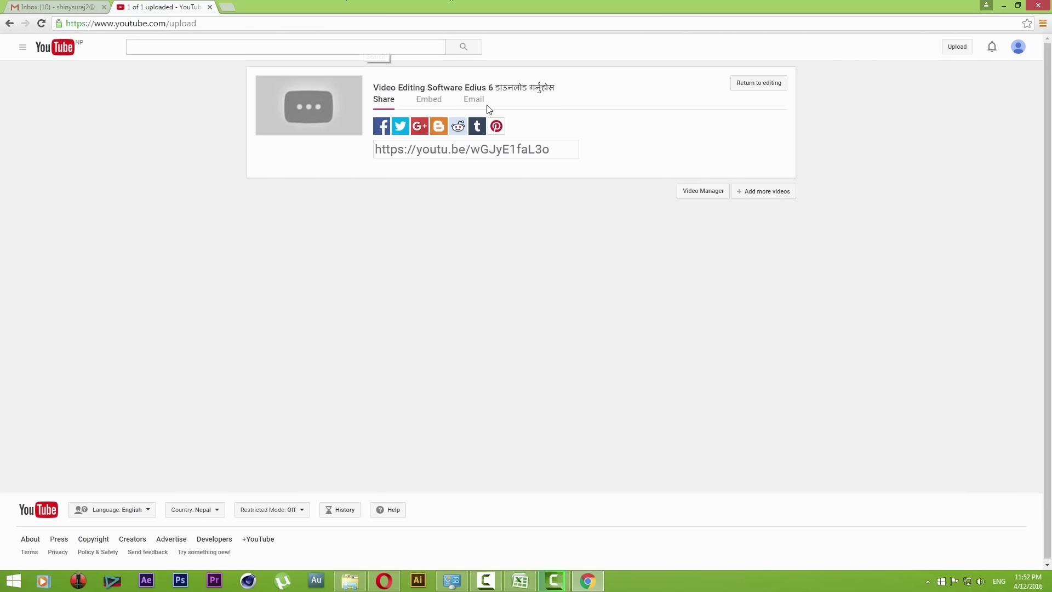
# Return to editing the published video, open its watch page from the live link and adjust the playback volume
pyautogui.click(734, 82)
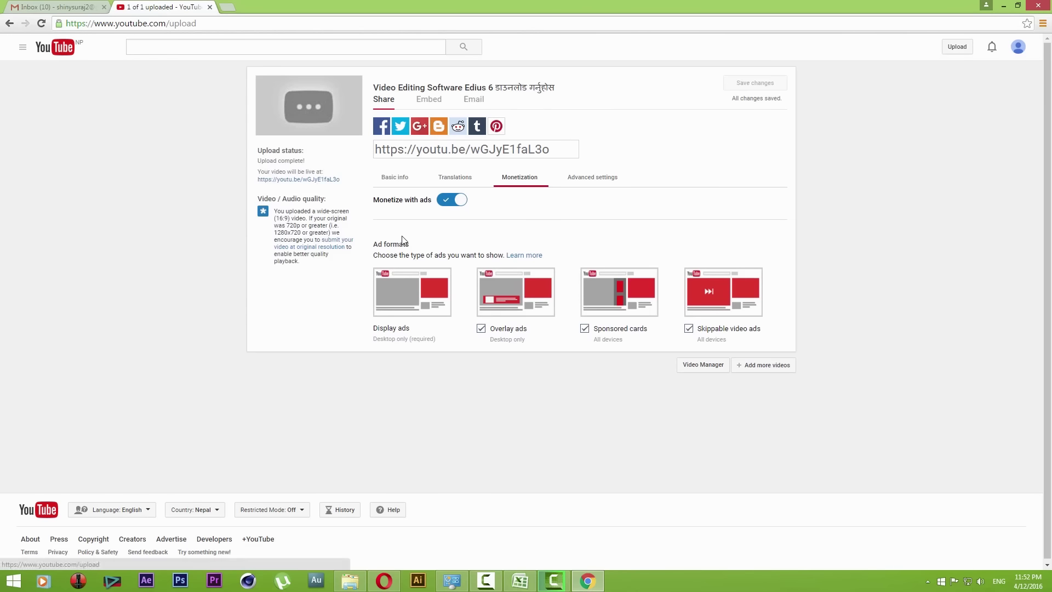
pyautogui.click(299, 180)
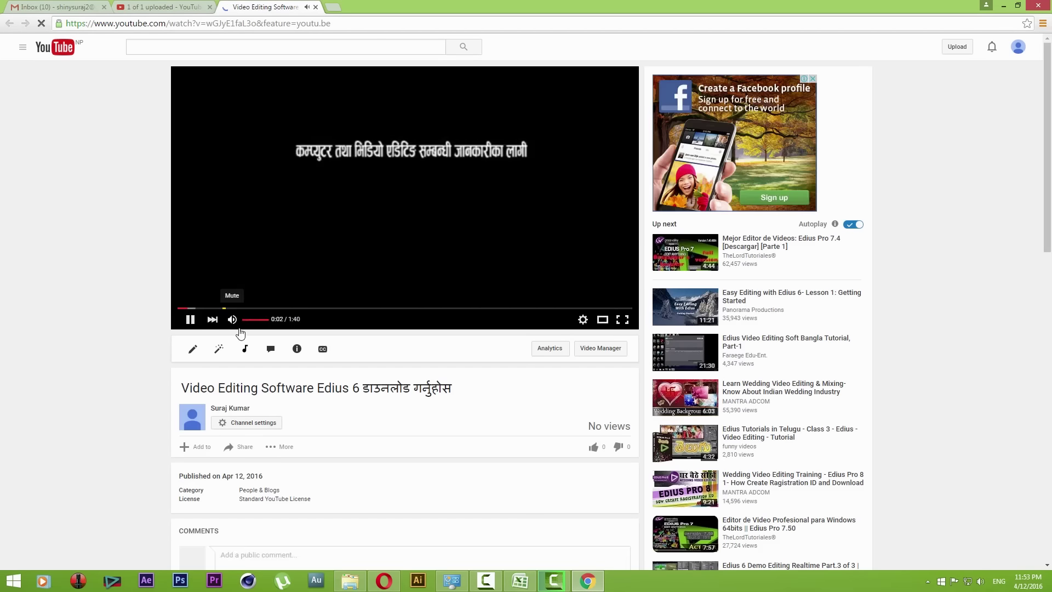
pyautogui.click(249, 320)
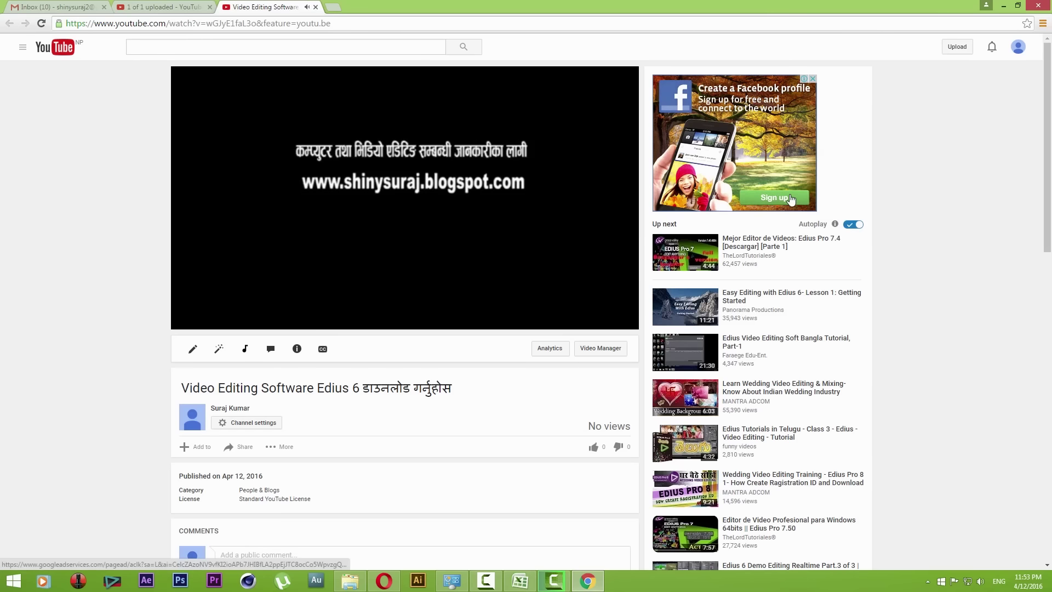
# Close the published video's watch page and open the Video Manager's video list in Creator Studio
pyautogui.click(453, 126)
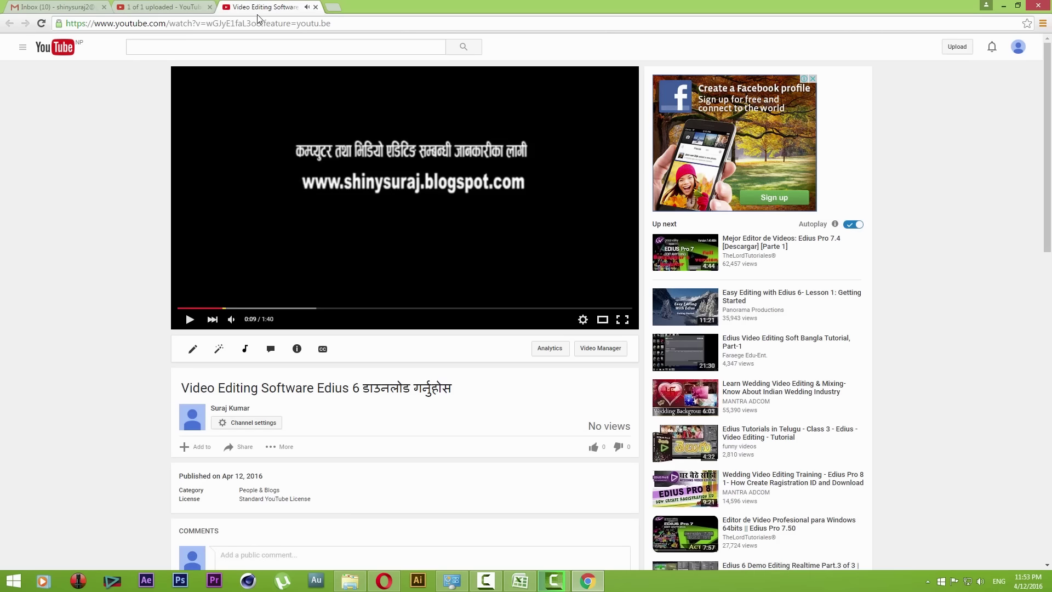
pyautogui.click(316, 7)
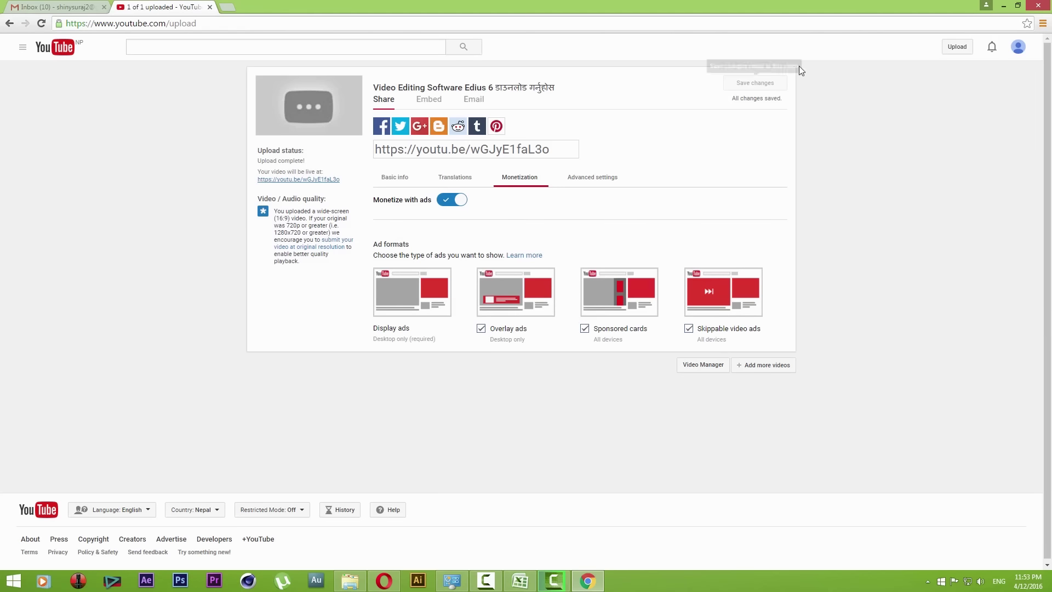
pyautogui.click(1017, 48)
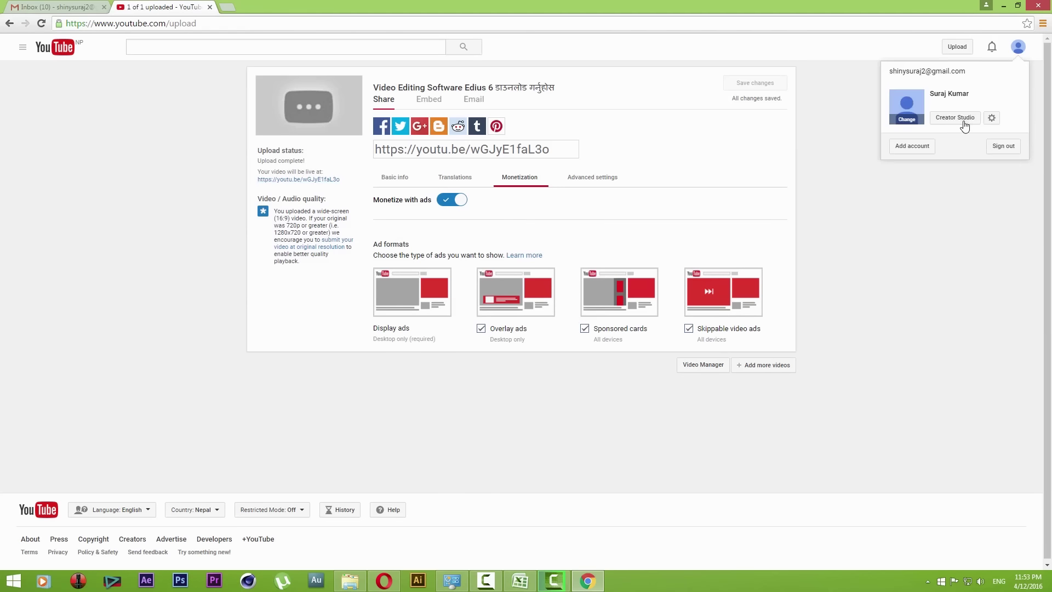
pyautogui.click(960, 121)
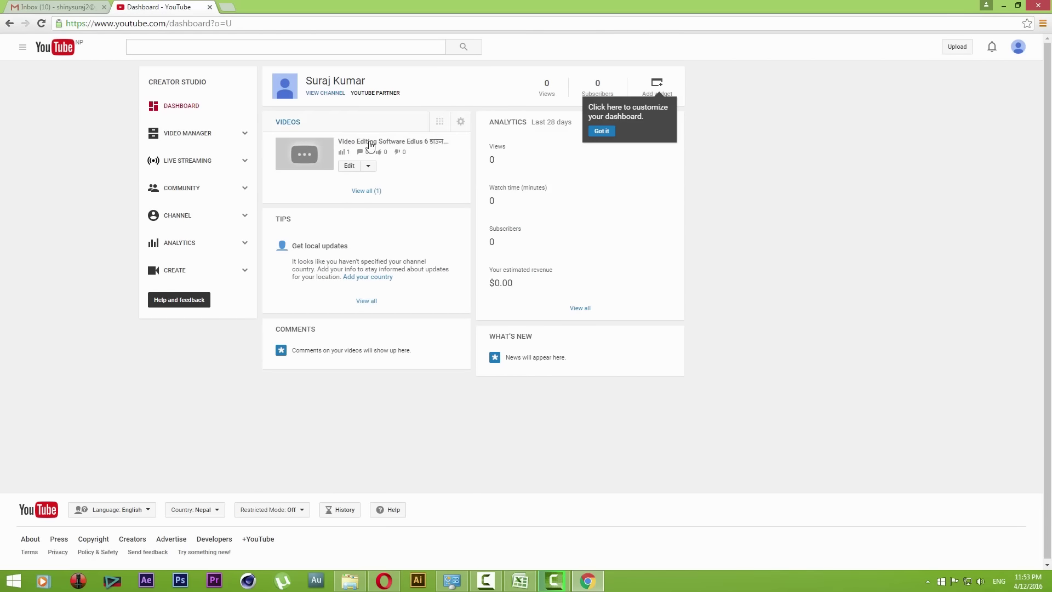
pyautogui.click(418, 141)
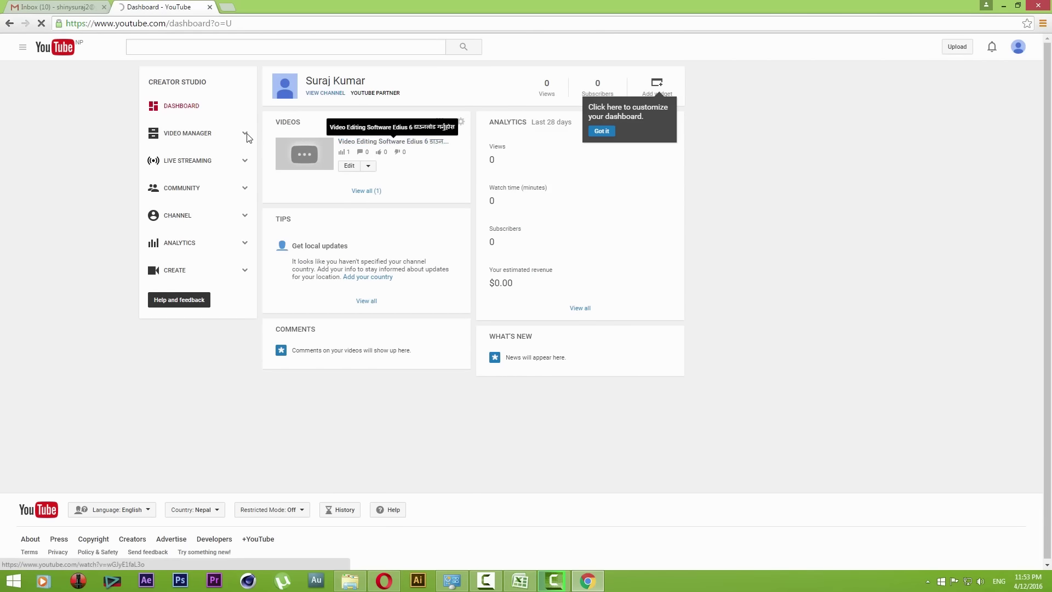
pyautogui.click(195, 133)
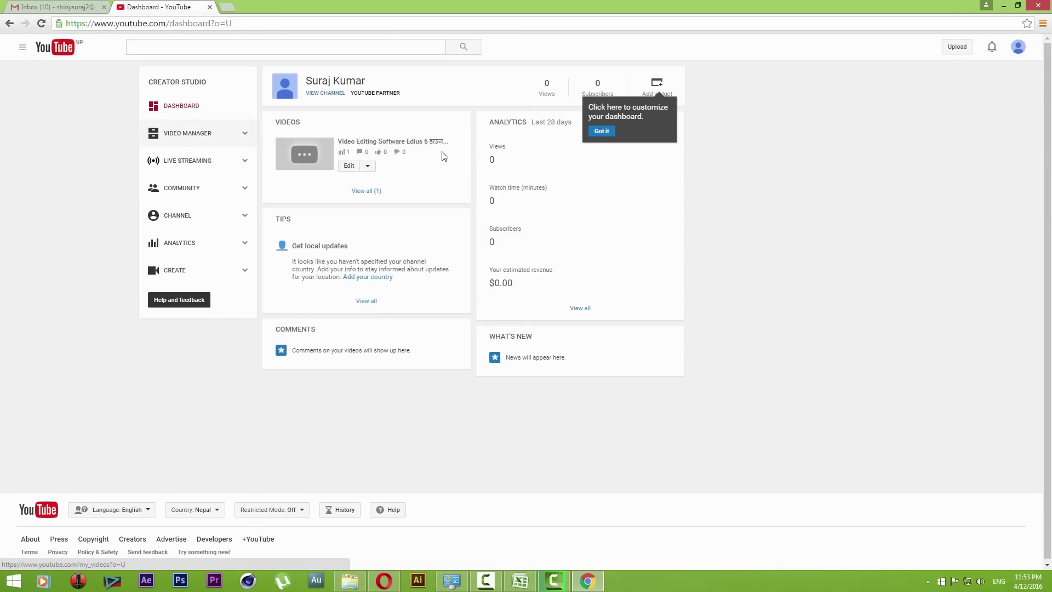
pyautogui.click(219, 141)
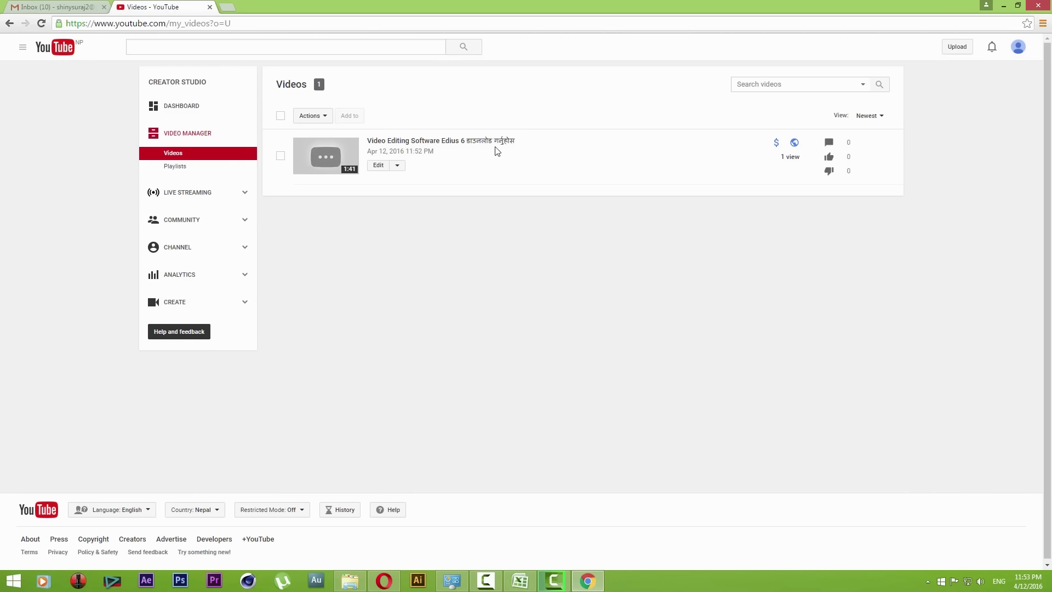
# Delete the video "Video Editing Software Edius 6 डाउनलोड गर्नुहोस" from the channel and confirm the deletion
pyautogui.click(777, 143)
pyautogui.click(325, 117)
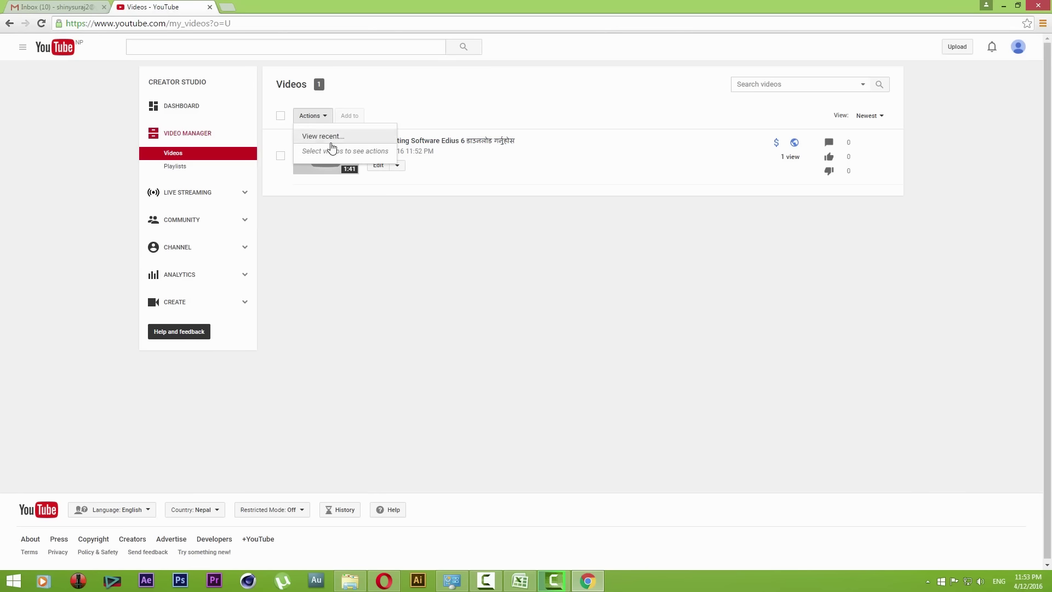
pyautogui.click(568, 125)
pyautogui.click(396, 165)
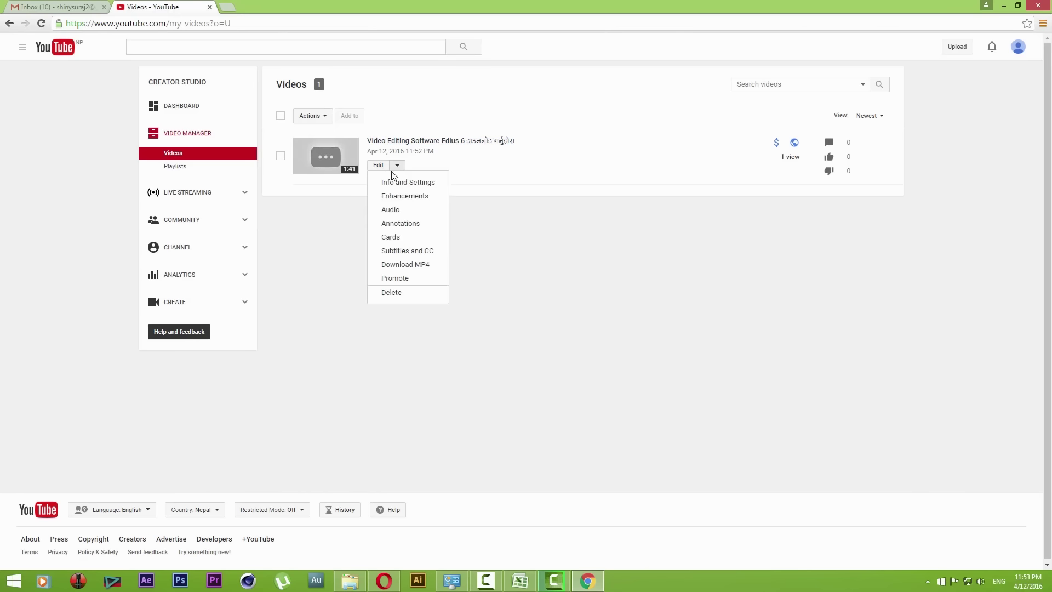
pyautogui.click(412, 295)
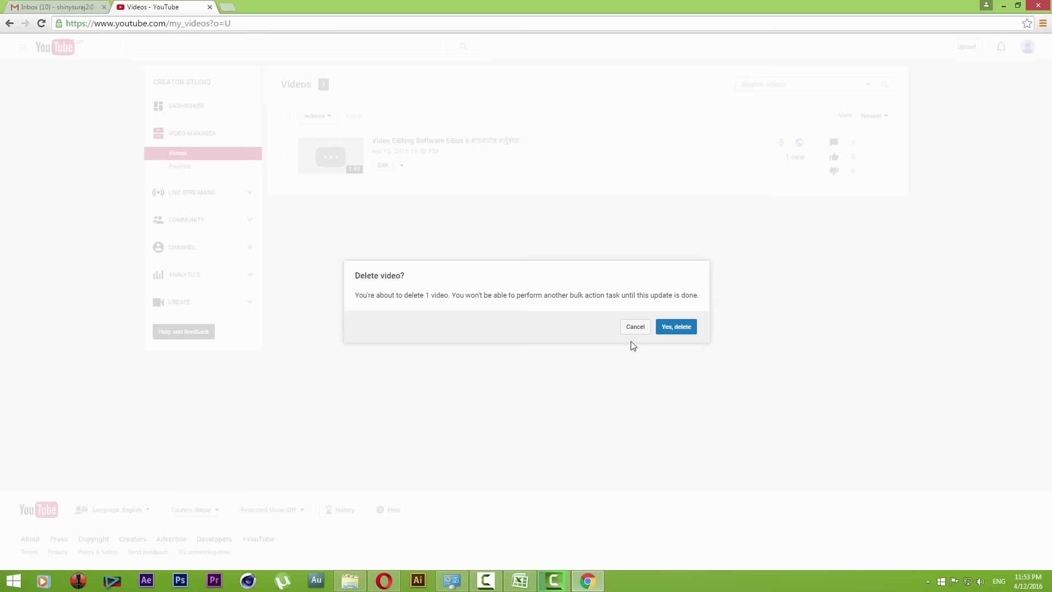
pyautogui.click(685, 330)
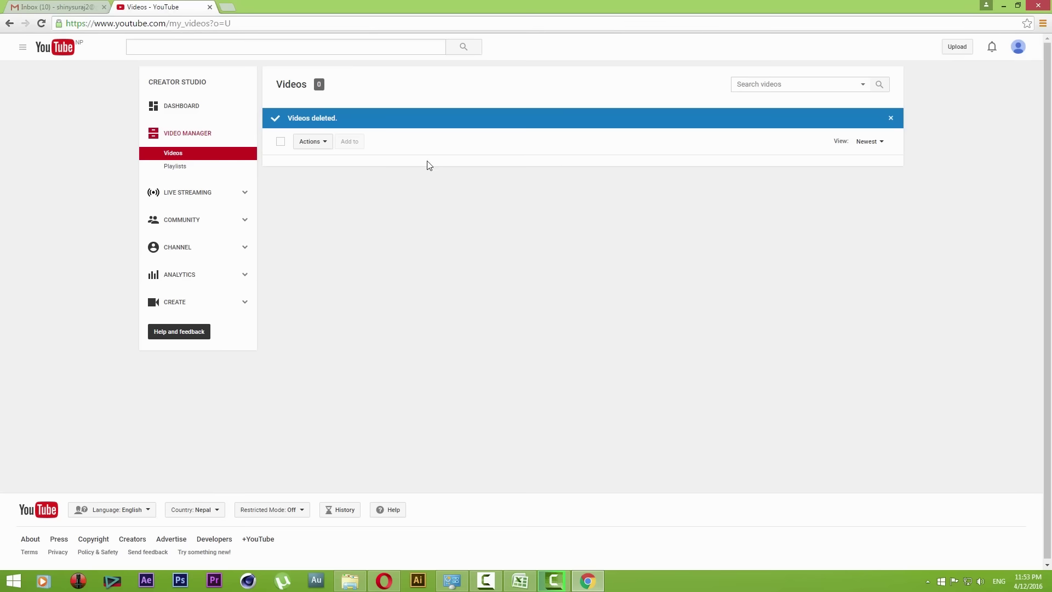
# Switch to the Opera browser and view the other channel's Creator Studio dashboard with its 28-day analytics
pyautogui.click(1003, 6)
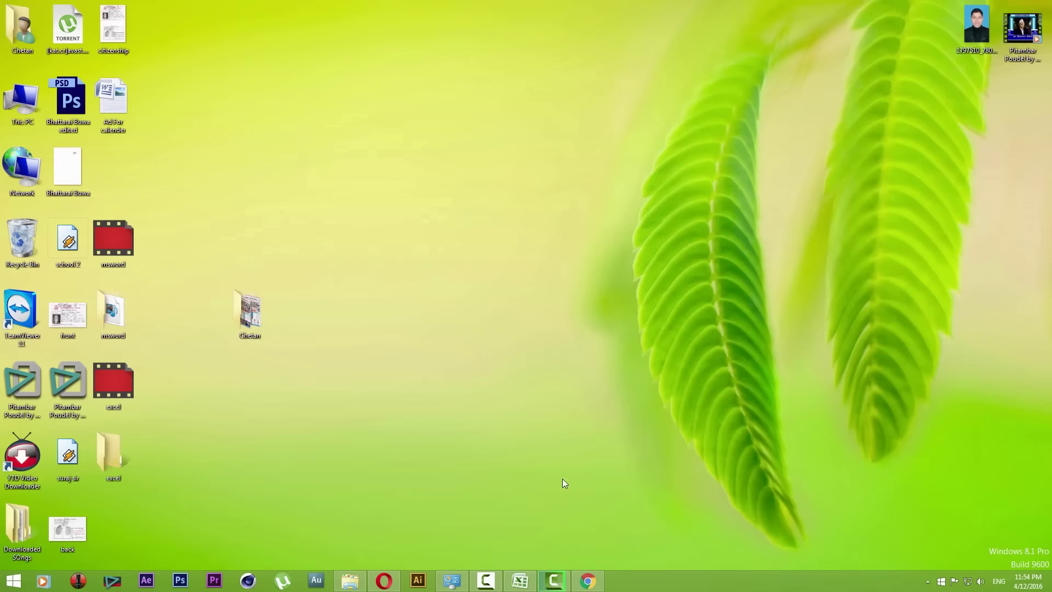
pyautogui.click(589, 581)
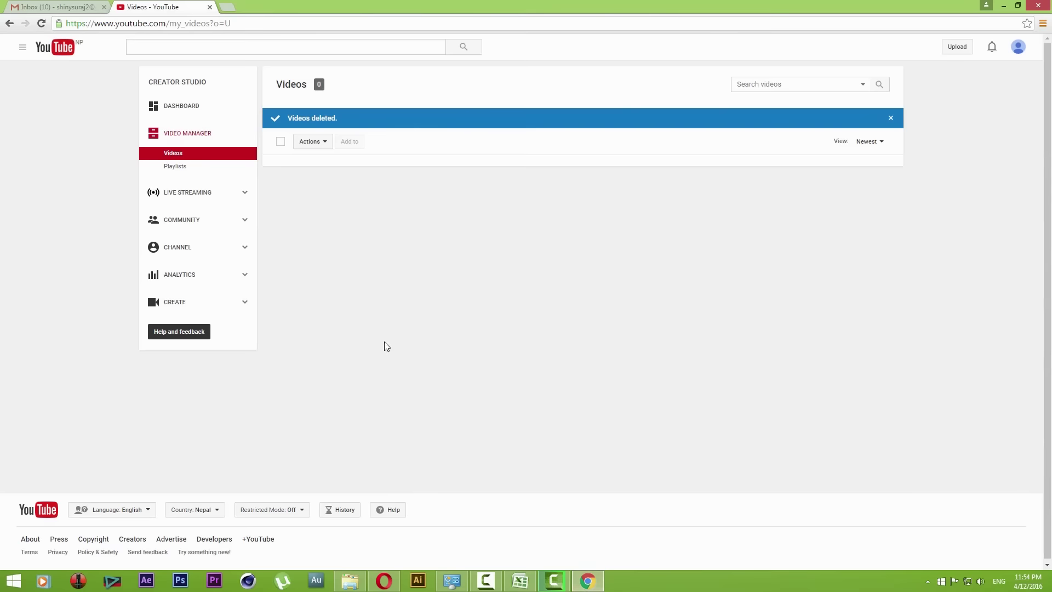
pyautogui.click(587, 581)
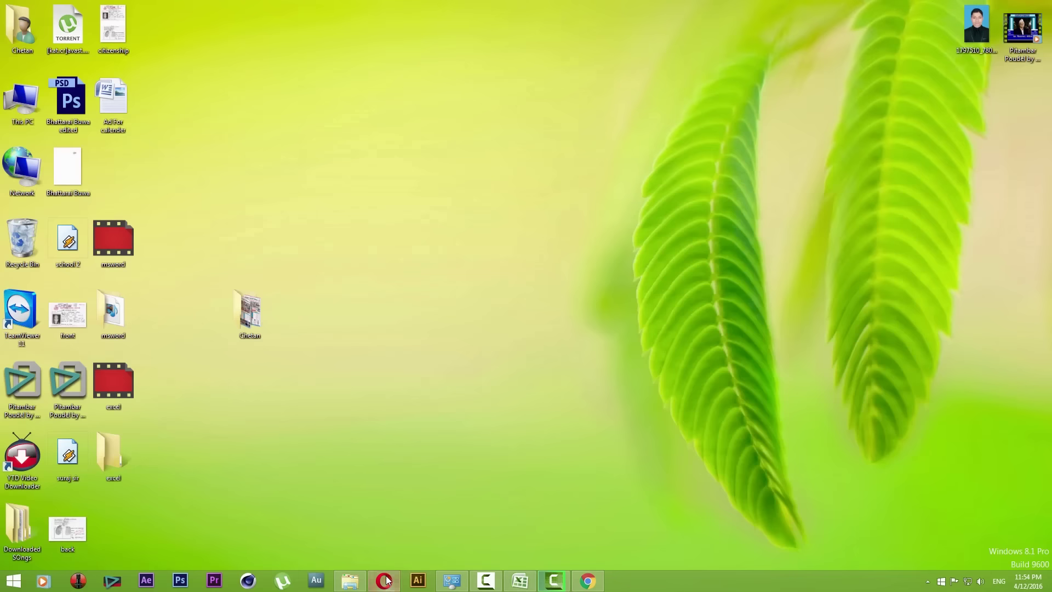
pyautogui.click(384, 580)
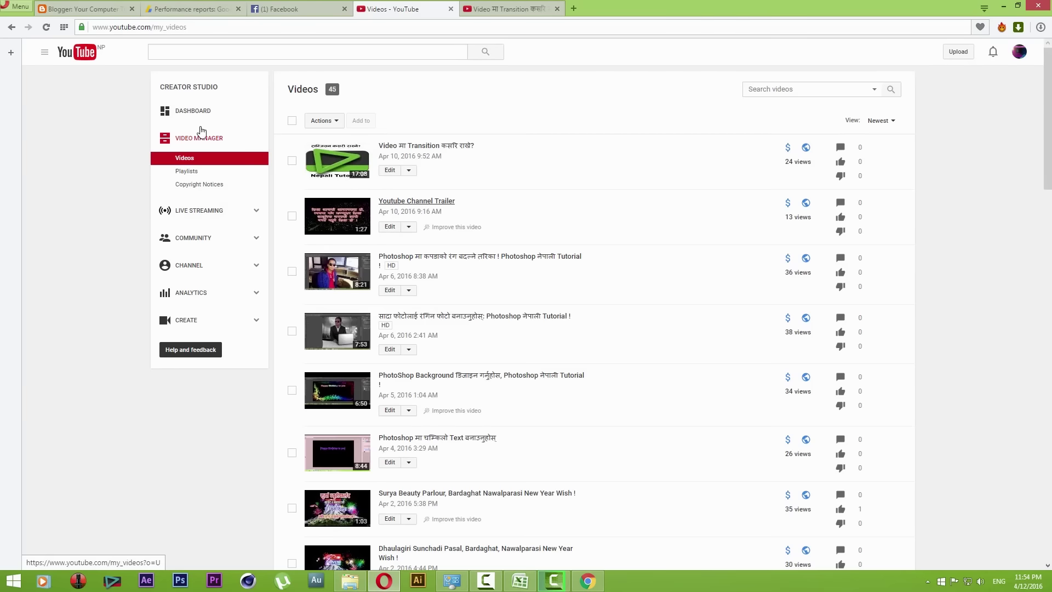
pyautogui.click(201, 111)
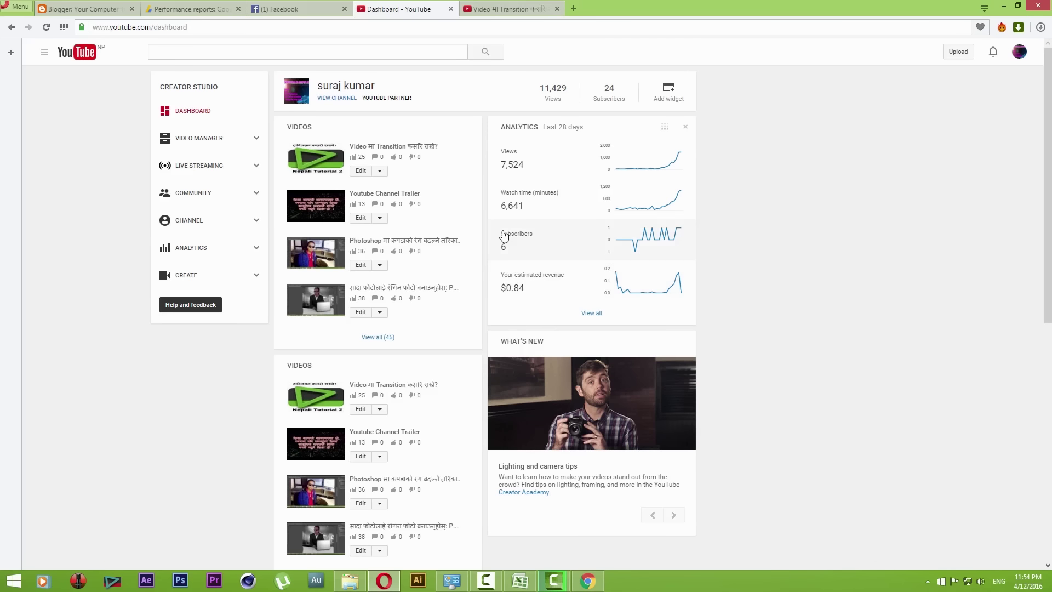
pyautogui.click(517, 211)
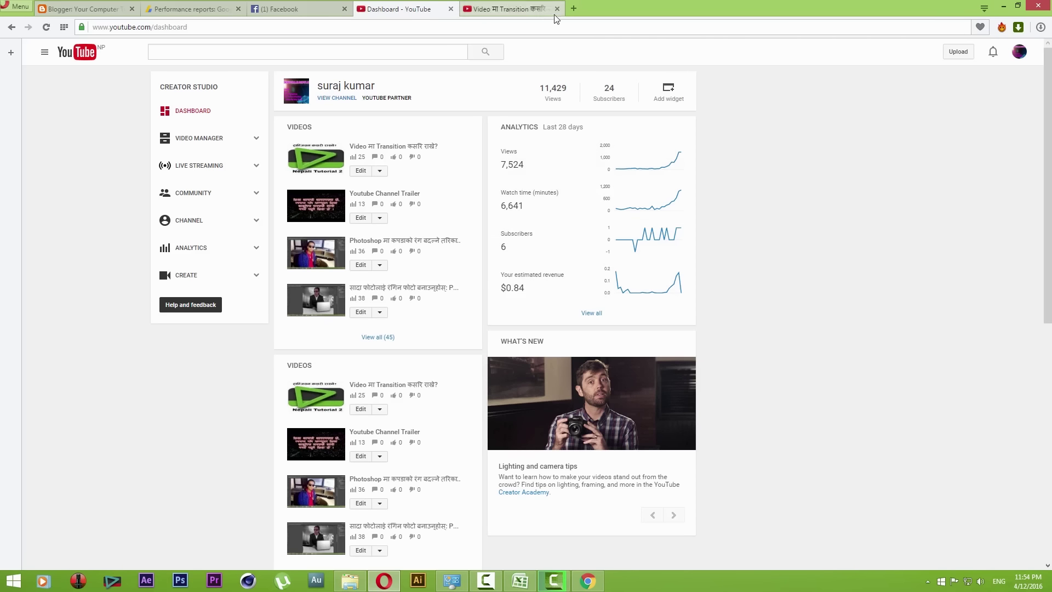
# Go to the open Google AdSense page, review the earnings on its home page and open the performance dashboard
pyautogui.click(573, 8)
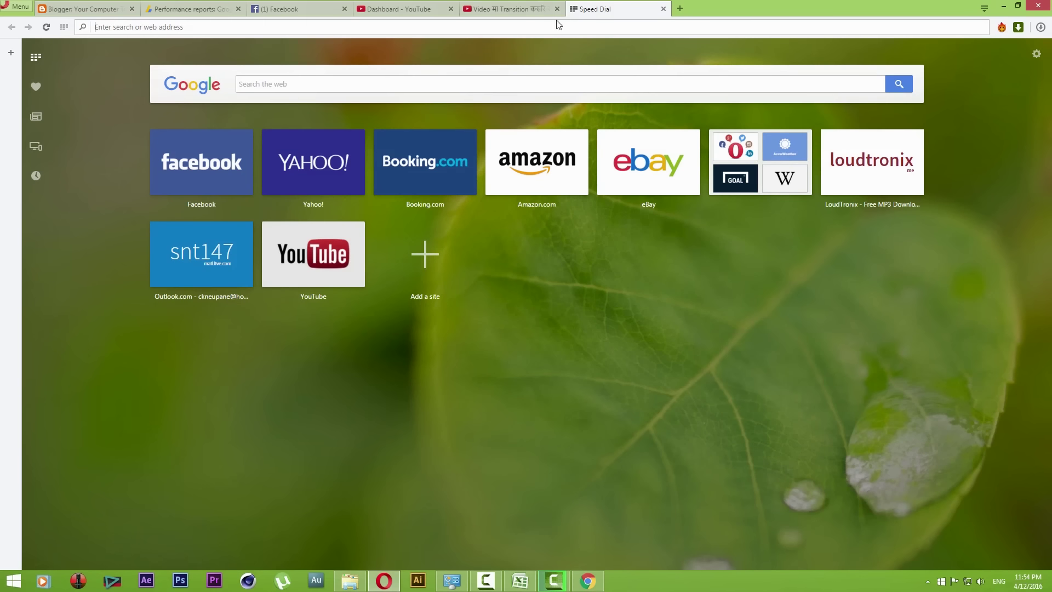
pyautogui.click(190, 10)
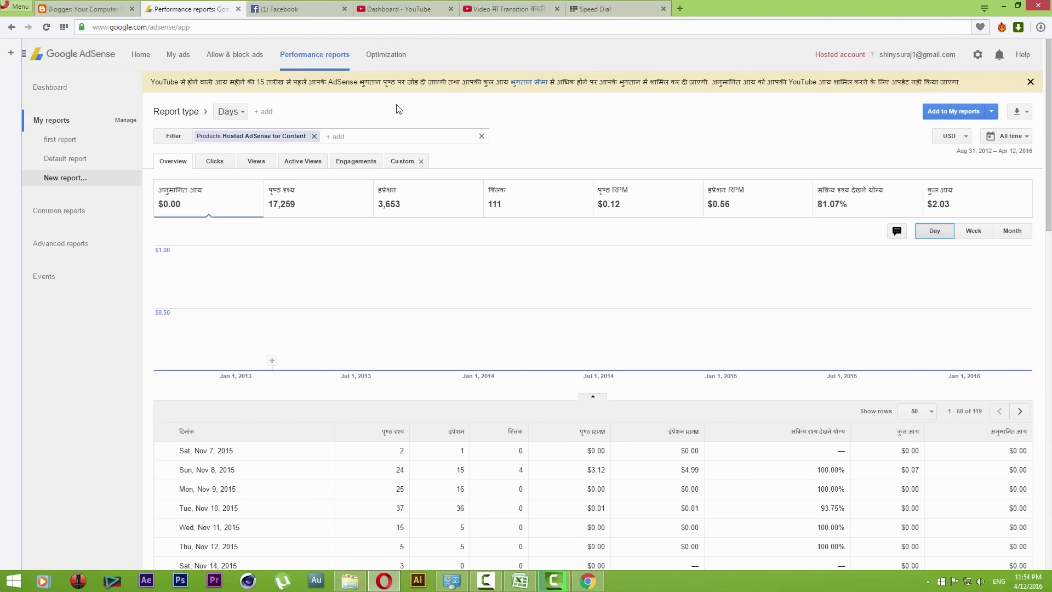
pyautogui.click(65, 57)
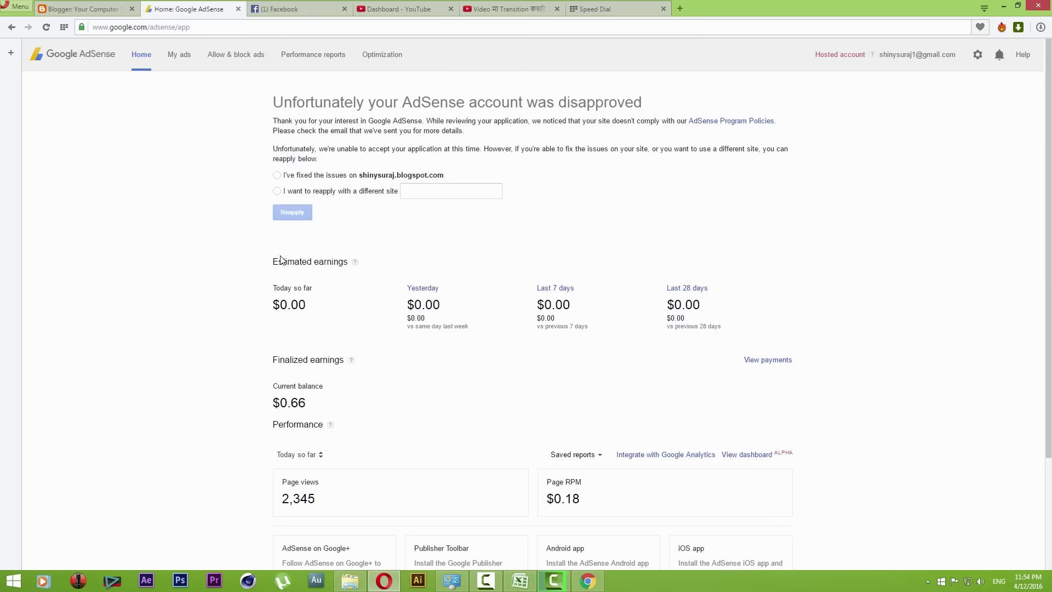
pyautogui.scroll(-3, 344, 177)
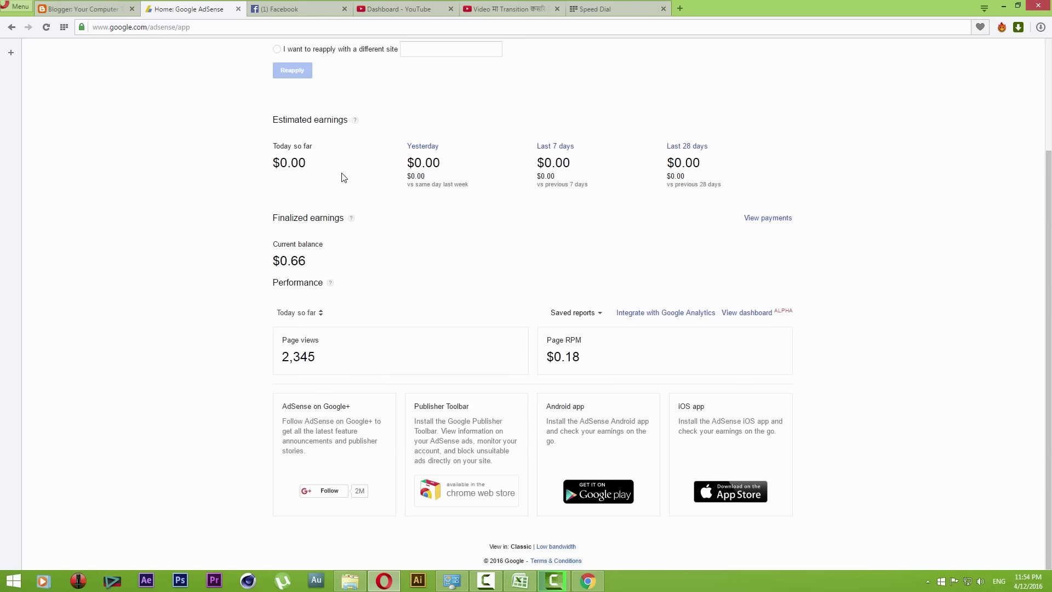
pyautogui.click(735, 312)
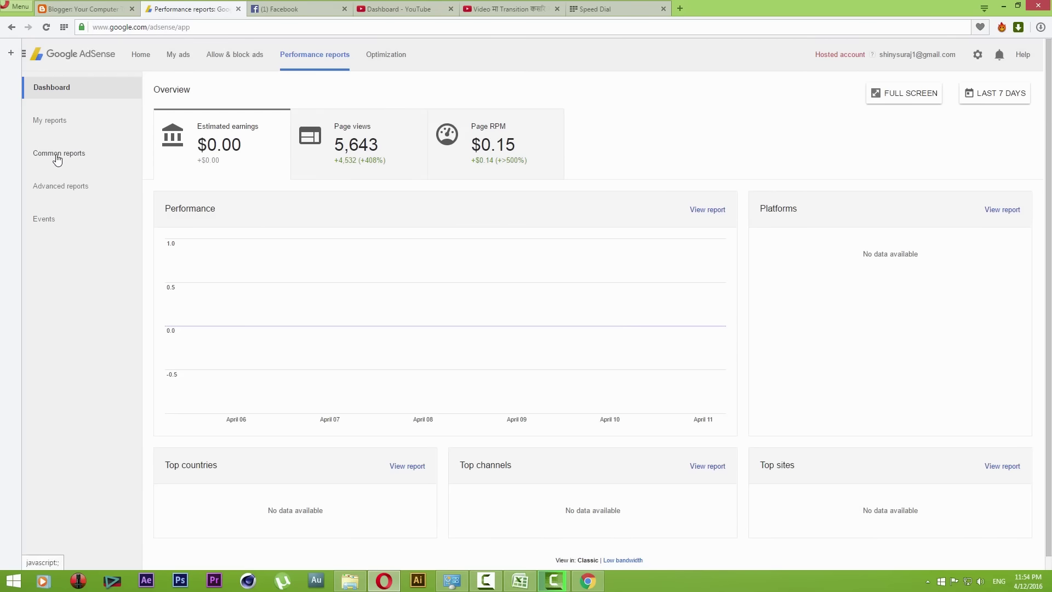
# Open the common report on Products and drill into Hosted AdSense for Content
pyautogui.click(75, 160)
pyautogui.click(57, 273)
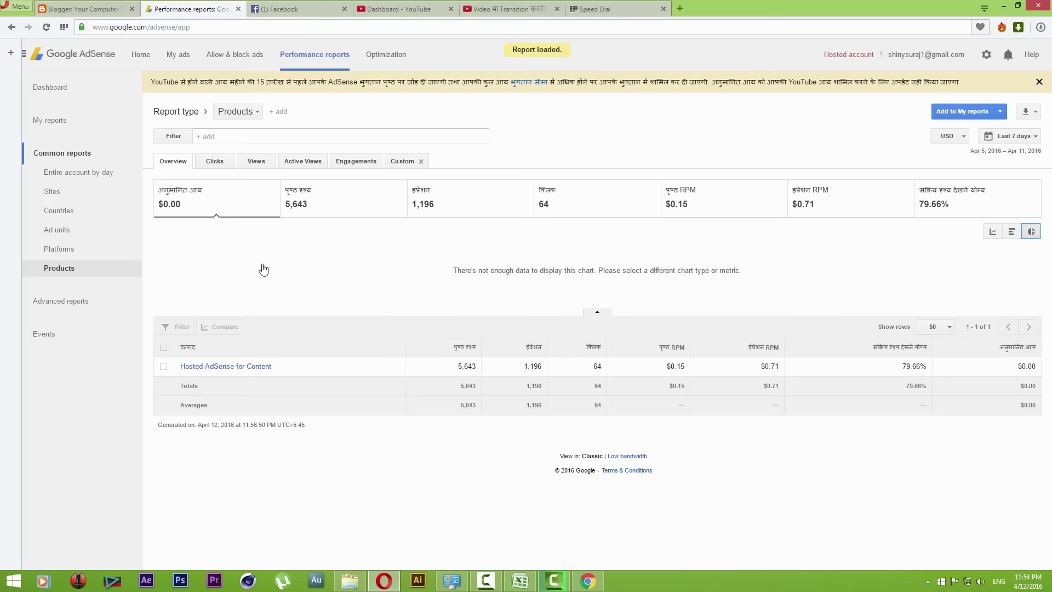
pyautogui.click(214, 371)
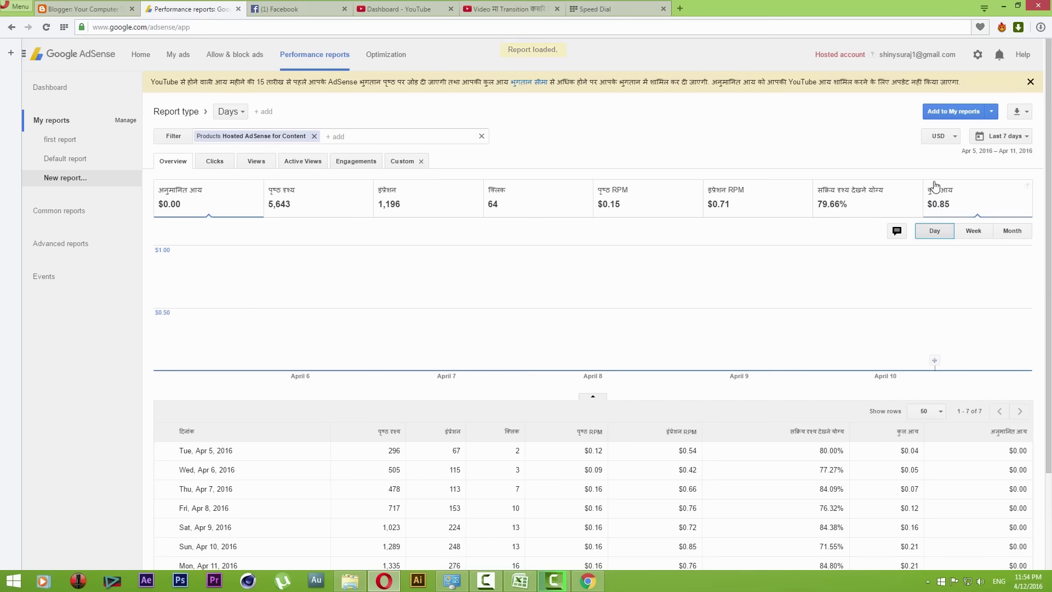
# Set the Hosted AdSense for Content report's date range to All time and examine its total earnings
pyautogui.click(1027, 137)
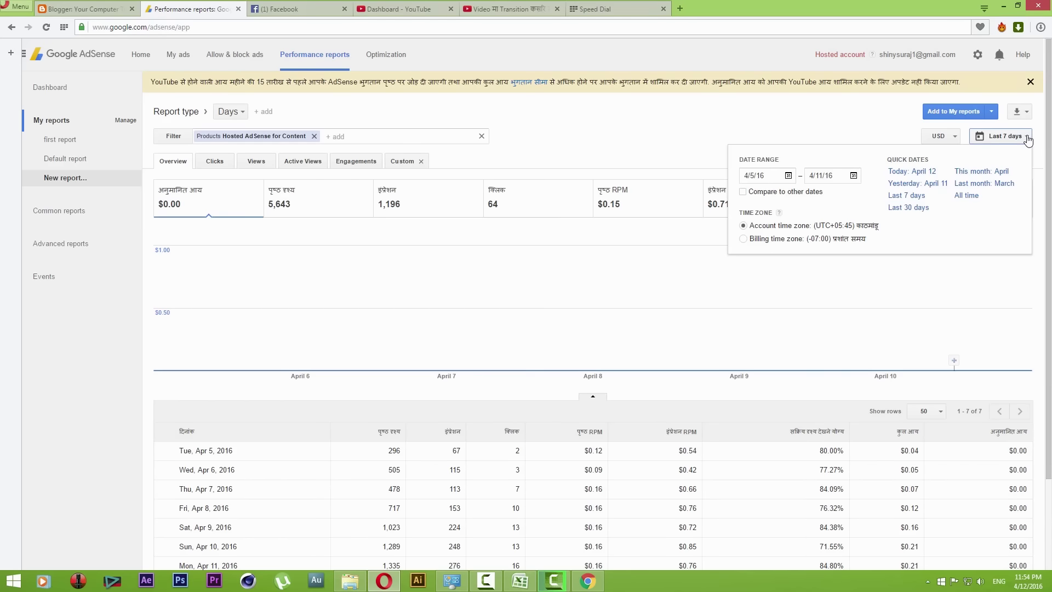
pyautogui.click(966, 195)
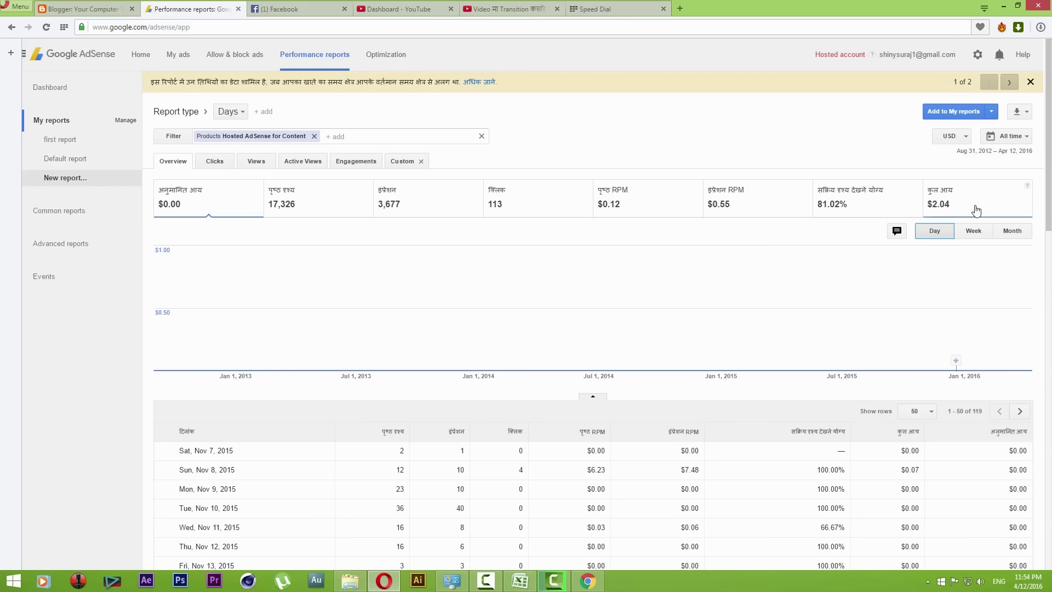
pyautogui.click(933, 207)
pyautogui.click(999, 10)
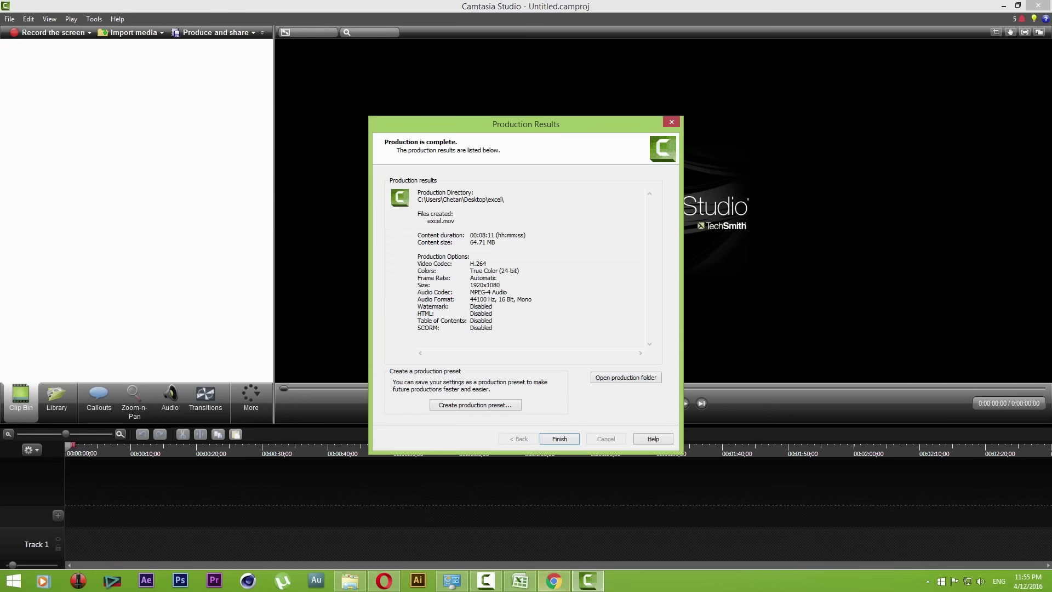
pyautogui.click(396, 579)
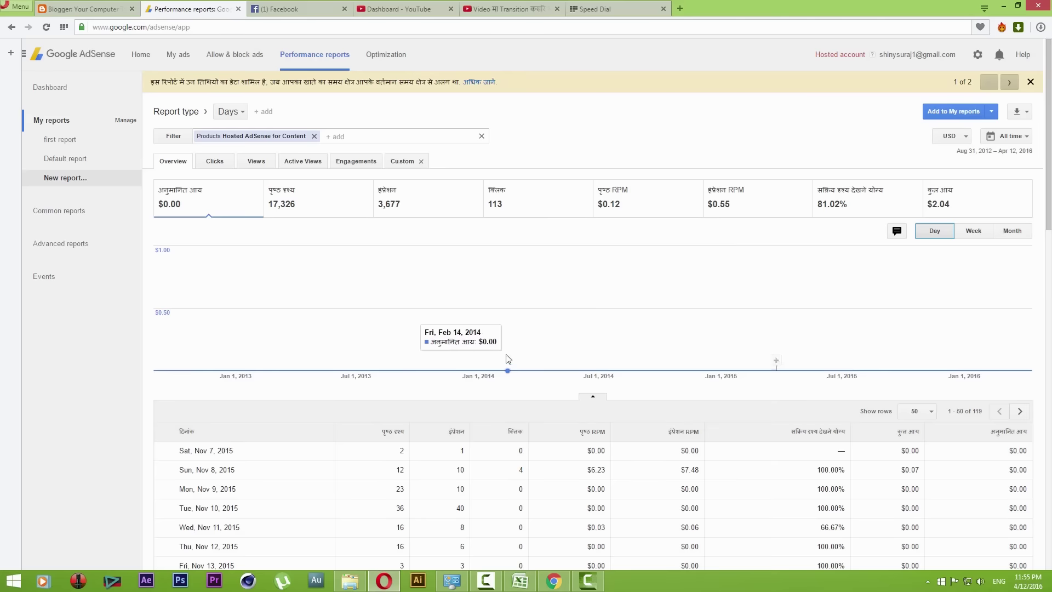